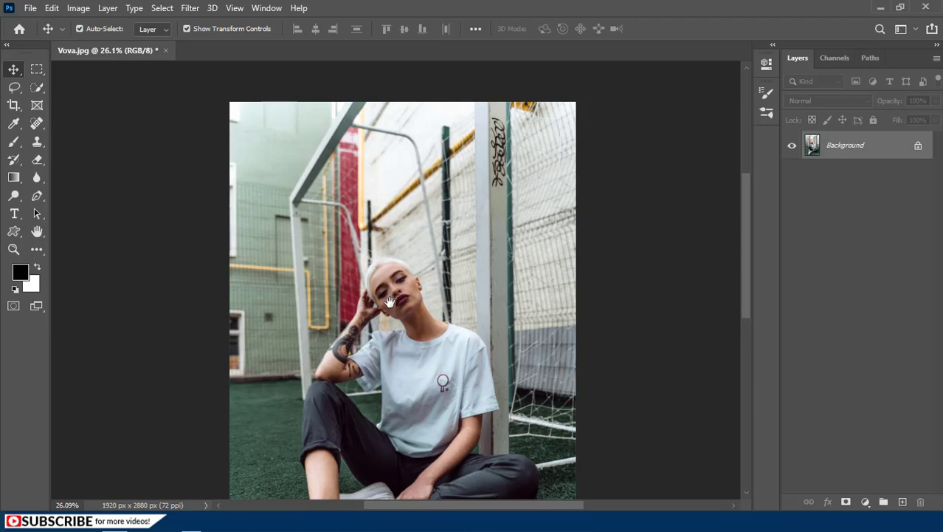
# - Trace a Pen path along the front shoe's sole, the rear shoe and the underside of the ankle to the first fingertip
pyautogui.scroll(2, 390, 302)
pyautogui.moveTo(390, 302); pyautogui.dragTo(369, 200)
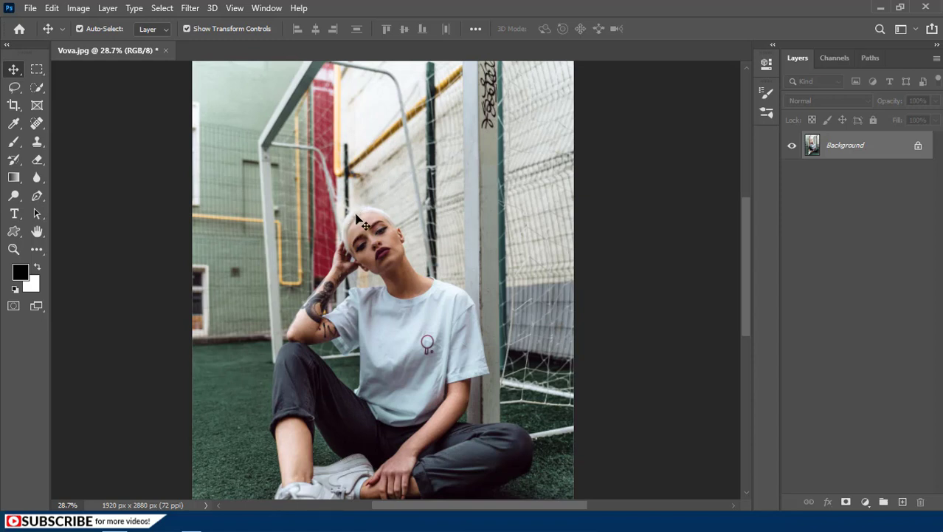
pyautogui.scroll(-3, 351, 225)
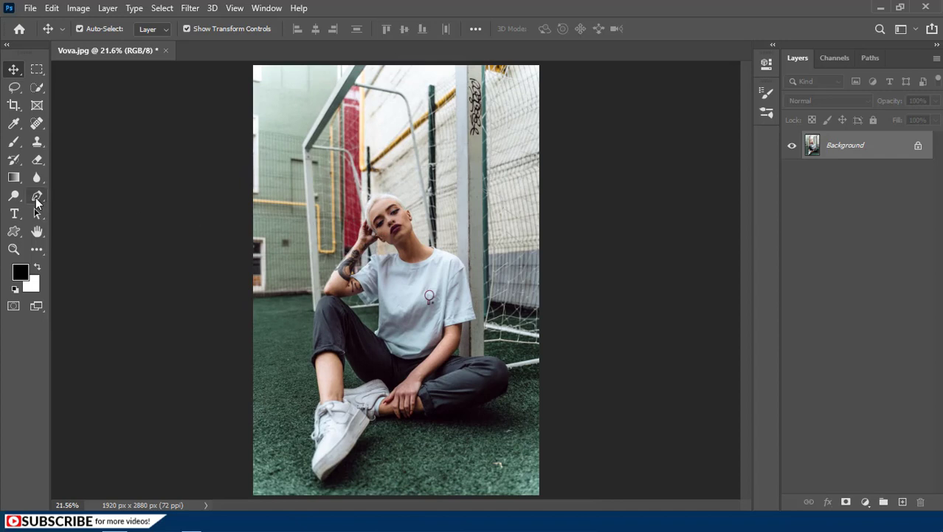
pyautogui.click(37, 201)
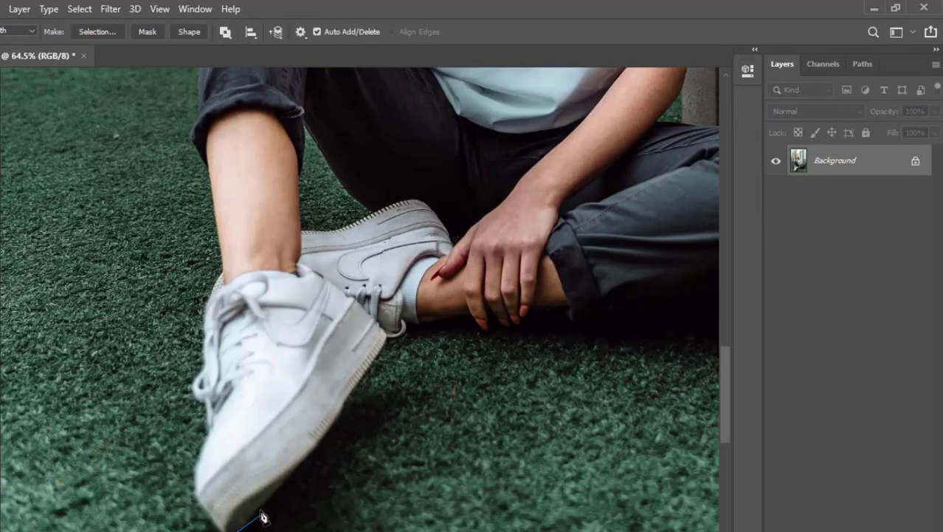
pyautogui.click(362, 386)
pyautogui.scroll(3, 400, 316)
pyautogui.click(586, 308)
pyautogui.click(598, 314)
pyautogui.moveTo(629, 349); pyautogui.dragTo(660, 366)
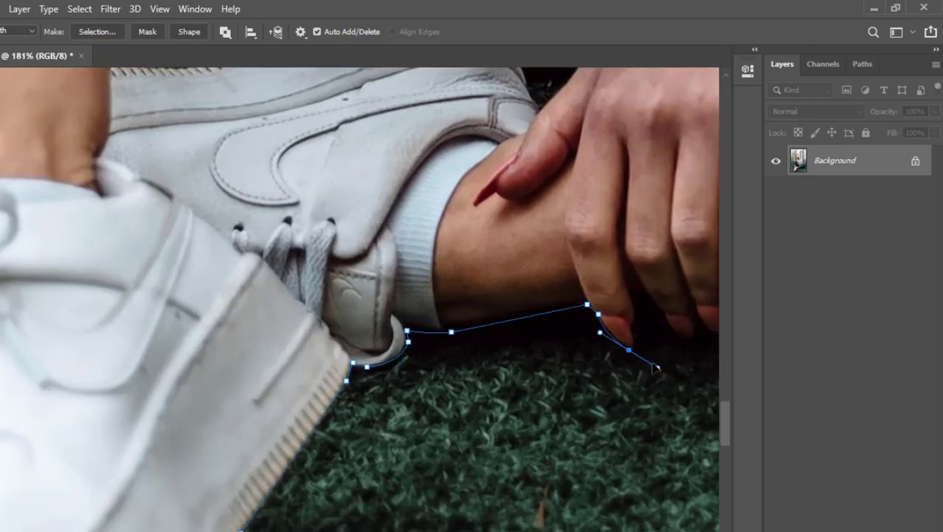
# - Continue the Pen path around the fingertips resting on the ankle, following each nail and the gaps between them
pyautogui.keyDown('alt'); pyautogui.click(629, 349); pyautogui.keyUp('alt')
pyautogui.click(632, 324)
pyautogui.moveTo(628, 281); pyautogui.dragTo(621, 272)
pyautogui.click(640, 280)
pyautogui.moveTo(665, 317); pyautogui.dragTo(451, 340)
pyautogui.moveTo(451, 340); pyautogui.dragTo(470, 377)
pyautogui.moveTo(480, 331); pyautogui.dragTo(468, 290)
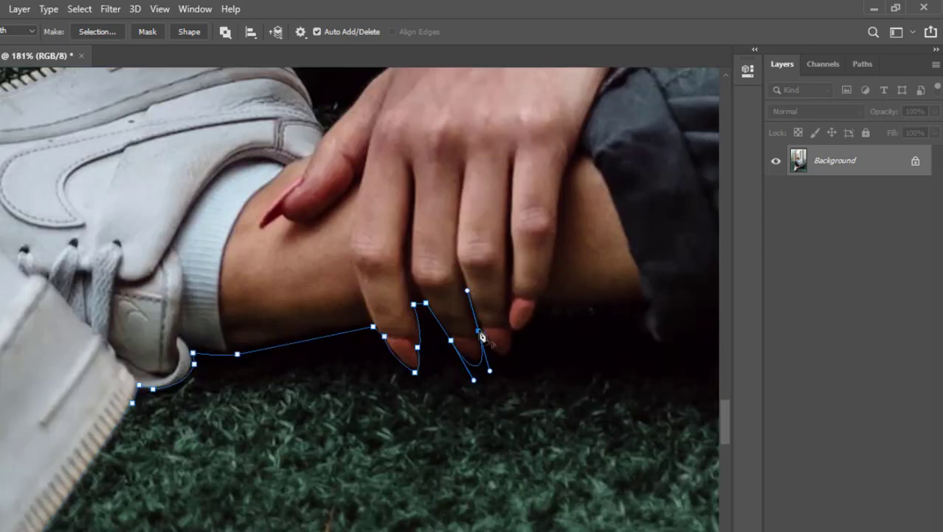
pyautogui.keyDown('alt'); pyautogui.click(479, 330); pyautogui.keyUp('alt')
pyautogui.click(493, 351)
pyautogui.click(504, 359)
pyautogui.click(515, 338)
pyautogui.moveTo(538, 318); pyautogui.dragTo(544, 317)
# - Extend the path under the ankle and trouser cuff and along the underside of the folded leg
pyautogui.moveTo(642, 317); pyautogui.dragTo(417, 344)
pyautogui.click(417, 343)
pyautogui.click(448, 368)
pyautogui.click(472, 367)
pyautogui.moveTo(542, 329); pyautogui.dragTo(581, 323)
pyautogui.scroll(-2, 576, 332)
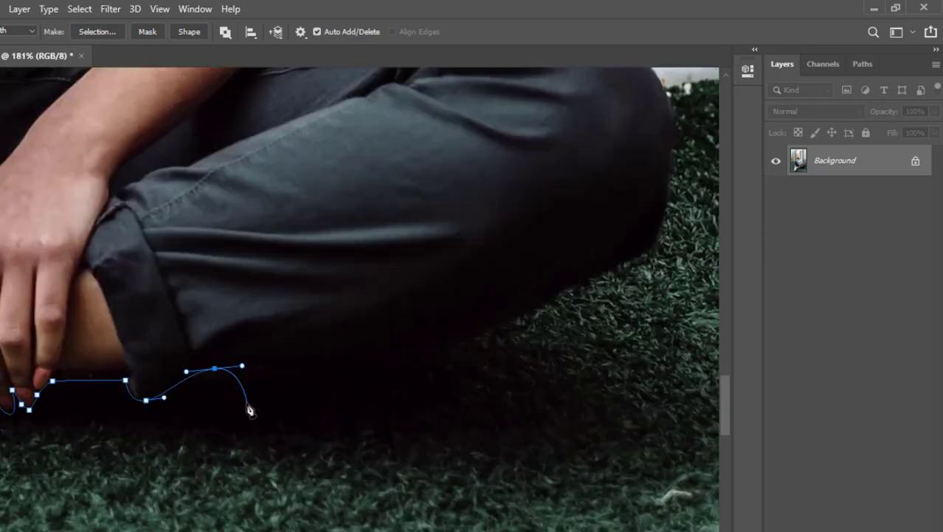
pyautogui.moveTo(463, 343); pyautogui.dragTo(520, 316)
# - Trace the path around the outer curve of the folded knee to its upper edge
pyautogui.click(395, 453)
pyautogui.moveTo(414, 322); pyautogui.dragTo(406, 280)
pyautogui.moveTo(266, 219); pyautogui.dragTo(164, 219)
pyautogui.keyDown('alt'); pyautogui.click(266, 219); pyautogui.keyUp('alt')
pyautogui.moveTo(247, 225); pyautogui.dragTo(484, 397)
pyautogui.click(473, 392)
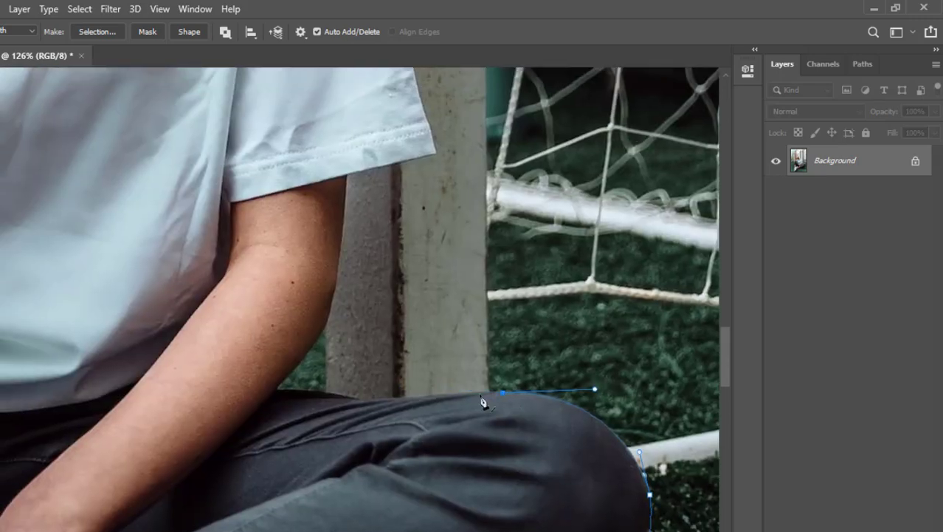
# - Continue the path along the top of the folded thigh, up the lowered arm and along the sleeve hem
pyautogui.click(402, 396)
pyautogui.click(362, 399)
pyautogui.moveTo(278, 389); pyautogui.dragTo(254, 391)
pyautogui.keyDown('alt'); pyautogui.click(279, 388); pyautogui.keyUp('alt')
pyautogui.moveTo(340, 269); pyautogui.dragTo(344, 199)
pyautogui.click(409, 138)
pyautogui.moveTo(410, 138); pyautogui.dragTo(381, 404)
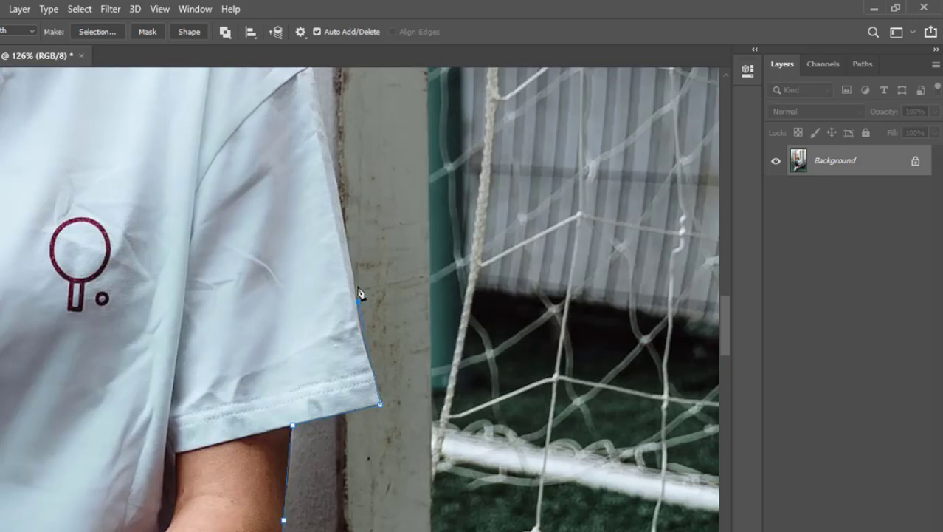
# - Trace the path up the outer edge of the sleeve and over the shoulder to the shirt collar
pyautogui.click(375, 371)
pyautogui.click(357, 283)
pyautogui.click(331, 147)
pyautogui.moveTo(332, 147); pyautogui.dragTo(384, 509)
pyautogui.moveTo(365, 435); pyautogui.dragTo(213, 326)
pyautogui.click(199, 320)
pyautogui.click(180, 317)
pyautogui.click(168, 307)
pyautogui.moveTo(134, 304); pyautogui.dragTo(110, 312)
pyautogui.keyDown('alt'); pyautogui.click(134, 304); pyautogui.keyUp('alt')
pyautogui.moveTo(143, 320); pyautogui.dragTo(386, 505)
# - Continue the path up the side of the neck and jaw and around the exposed ear
pyautogui.moveTo(306, 438); pyautogui.dragTo(267, 354)
pyautogui.keyDown('alt'); pyautogui.click(306, 439); pyautogui.keyUp('alt')
pyautogui.click(257, 325)
pyautogui.moveTo(267, 354); pyautogui.dragTo(275, 357)
pyautogui.moveTo(260, 276); pyautogui.dragTo(255, 271)
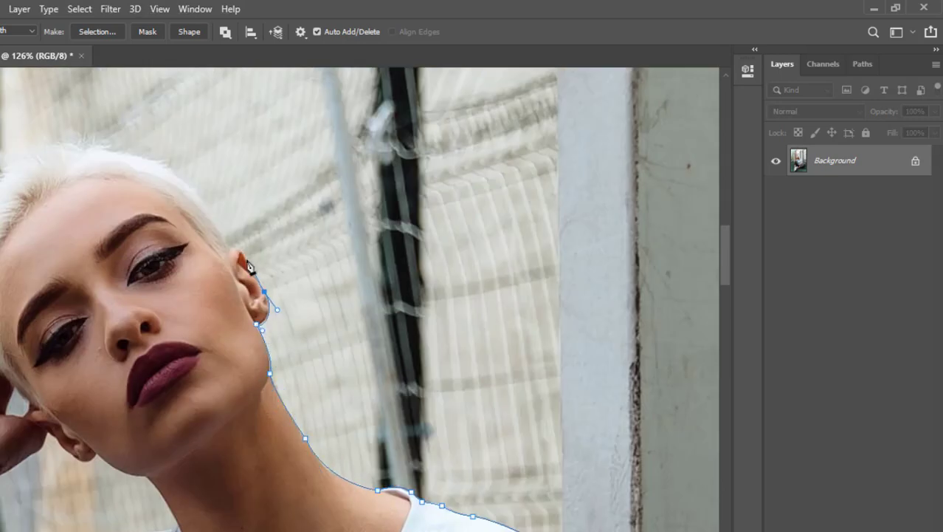
pyautogui.click(241, 251)
pyautogui.click(231, 249)
# - Trace the path over the top of the short blond hair down to the raised hand
pyautogui.moveTo(275, 350); pyautogui.dragTo(364, 468)
pyautogui.moveTo(198, 267); pyautogui.dragTo(178, 263)
pyautogui.moveTo(91, 290); pyautogui.dragTo(87, 299)
pyautogui.click(71, 320)
pyautogui.moveTo(81, 420); pyautogui.dragTo(239, 248)
pyautogui.keyDown('alt'); pyautogui.click(237, 211); pyautogui.keyUp('alt')
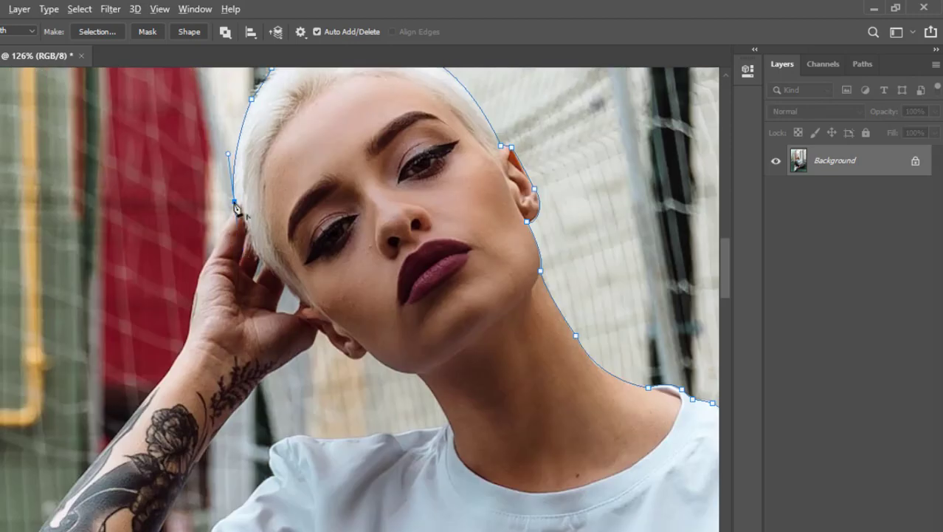
# - Extend the path down the raised hand and tattooed forearm and around the elbow to the bent knee
pyautogui.moveTo(189, 328); pyautogui.dragTo(179, 378)
pyautogui.moveTo(178, 444); pyautogui.dragTo(367, 295)
pyautogui.moveTo(267, 333); pyautogui.dragTo(214, 381)
pyautogui.keyDown('alt'); pyautogui.click(267, 333); pyautogui.keyUp('alt')
pyautogui.moveTo(240, 322); pyautogui.dragTo(313, 103)
pyautogui.moveTo(236, 291); pyautogui.dragTo(215, 375)
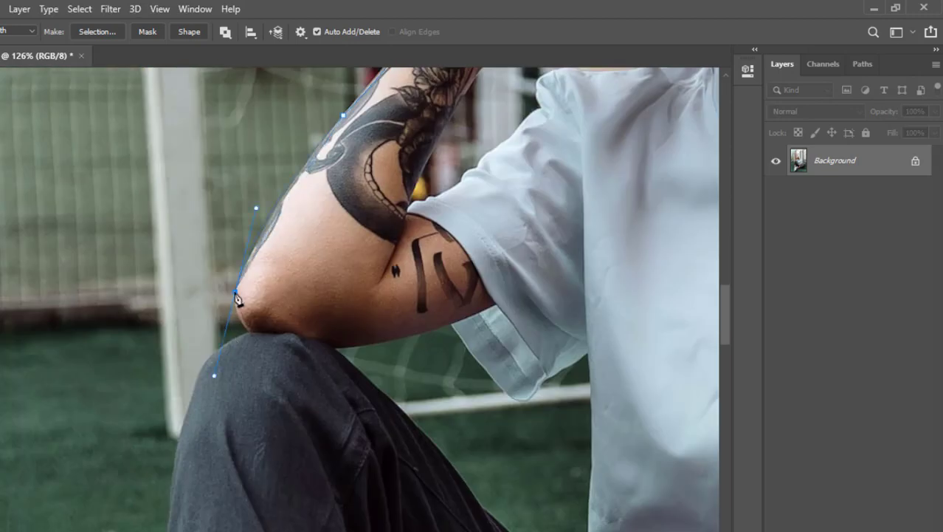
pyautogui.keyDown('alt'); pyautogui.click(236, 291); pyautogui.keyUp('alt')
pyautogui.moveTo(248, 330); pyautogui.dragTo(260, 347)
pyautogui.keyDown('alt'); pyautogui.click(248, 331); pyautogui.keyUp('alt')
# - Trace the outer edge of the raised knee and trouser leg down to the rolled cuff
pyautogui.moveTo(198, 400); pyautogui.dragTo(272, 207)
pyautogui.moveTo(263, 217); pyautogui.dragTo(247, 291)
pyautogui.moveTo(279, 144); pyautogui.dragTo(275, 157)
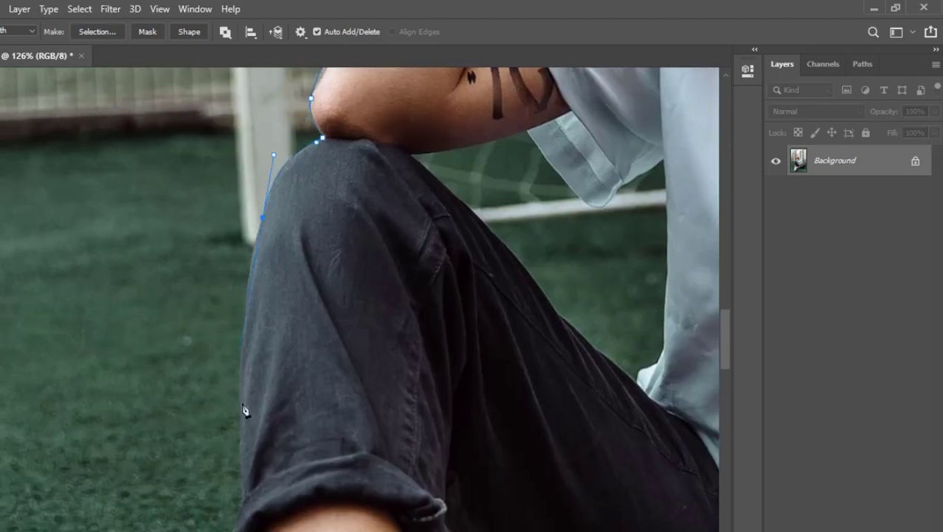
pyautogui.moveTo(242, 405); pyautogui.dragTo(253, 470)
pyautogui.moveTo(244, 407); pyautogui.dragTo(272, 115)
pyautogui.click(272, 206)
pyautogui.moveTo(264, 284); pyautogui.dragTo(299, 138)
# - Trace the path around the rolled cuff, down the shin and along the laced side of the front shoe
pyautogui.click(293, 334)
pyautogui.click(327, 336)
pyautogui.moveTo(301, 394); pyautogui.dragTo(297, 411)
pyautogui.moveTo(294, 468); pyautogui.dragTo(342, 269)
pyautogui.keyDown('alt'); pyautogui.click(340, 237); pyautogui.keyUp('alt')
pyautogui.click(341, 299)
pyautogui.moveTo(337, 367); pyautogui.dragTo(359, 384)
pyautogui.moveTo(345, 426); pyautogui.dragTo(345, 458)
pyautogui.moveTo(324, 480); pyautogui.dragTo(379, 326)
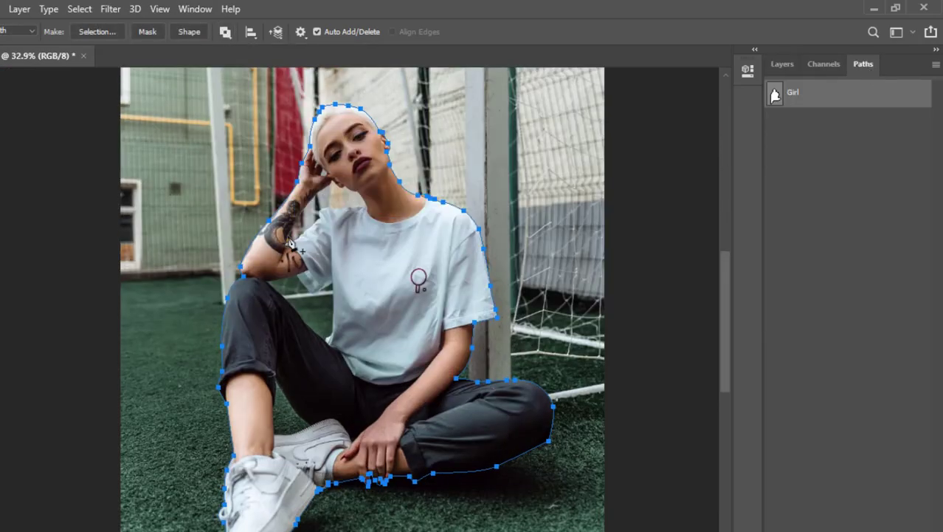
# - Outline the grass gap between the shin, the dark thigh and the rear shoe as a closed subpath of the Girl path
pyautogui.scroll(3, 315, 431)
pyautogui.moveTo(318, 420); pyautogui.dragTo(336, 416)
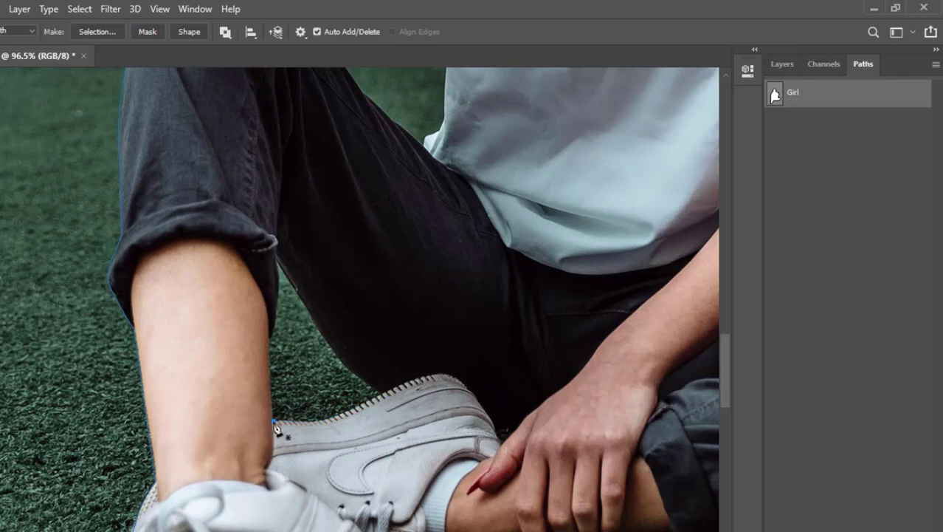
pyautogui.moveTo(381, 392); pyautogui.dragTo(418, 372)
pyautogui.keyDown('alt'); pyautogui.click(381, 393); pyautogui.keyUp('alt')
pyautogui.moveTo(331, 346); pyautogui.dragTo(308, 310)
pyautogui.click(276, 258)
pyautogui.moveTo(269, 339); pyautogui.dragTo(258, 350)
pyautogui.click(273, 420)
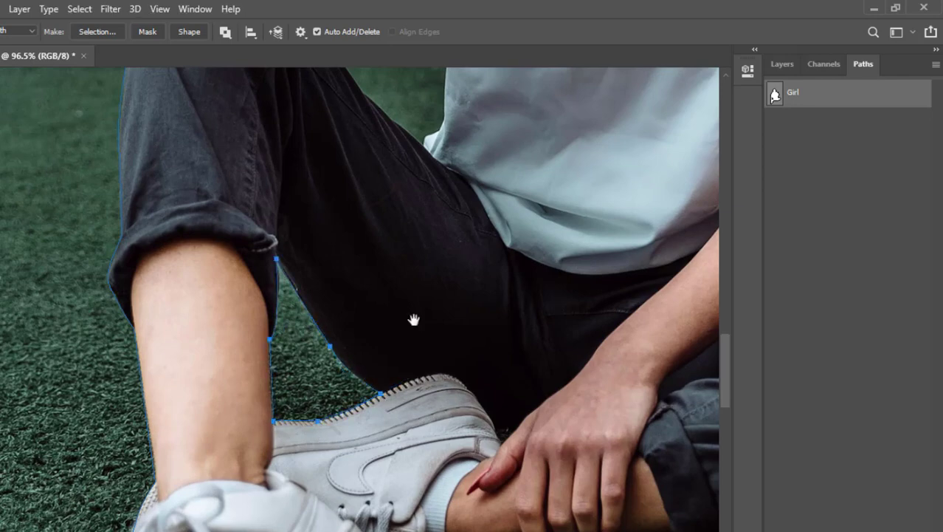
# - Trace a subpath under the raised upper arm, around the sleeve opening and down the side of the shirt
pyautogui.moveTo(412, 319); pyautogui.dragTo(337, 530)
pyautogui.moveTo(177, 274); pyautogui.dragTo(210, 270)
pyautogui.click(265, 254)
pyautogui.moveTo(281, 281); pyautogui.dragTo(292, 294)
pyautogui.click(301, 303)
pyautogui.moveTo(313, 315)
pyautogui.mouseDown()
pyautogui.moveTo(323, 320)
pyautogui.moveTo(337, 295)
pyautogui.mouseUp()
pyautogui.click(369, 279)
pyautogui.moveTo(372, 368); pyautogui.dragTo(372, 396)
pyautogui.moveTo(361, 434); pyautogui.dragTo(351, 443)
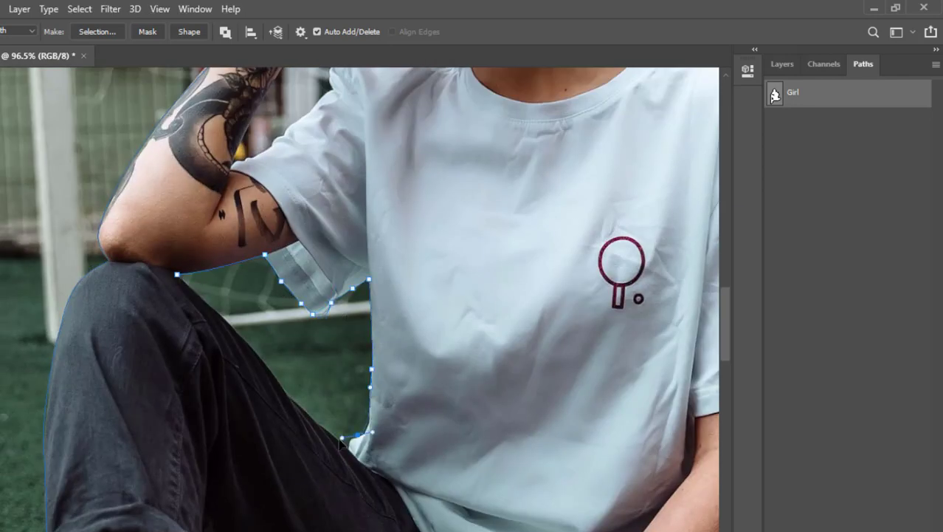
# - Close the gap's subpath by tracing from the shirt hem along the raised thigh back to the elbow
pyautogui.click(352, 439)
pyautogui.click(349, 449)
pyautogui.click(317, 422)
pyautogui.click(288, 394)
pyautogui.moveTo(204, 299); pyautogui.dragTo(175, 276)
pyautogui.click(176, 274)
# - Trace a new subpath from the inner elbow along the raised sleeve and over the shoulder to the neck
pyautogui.scroll(3, 231, 169)
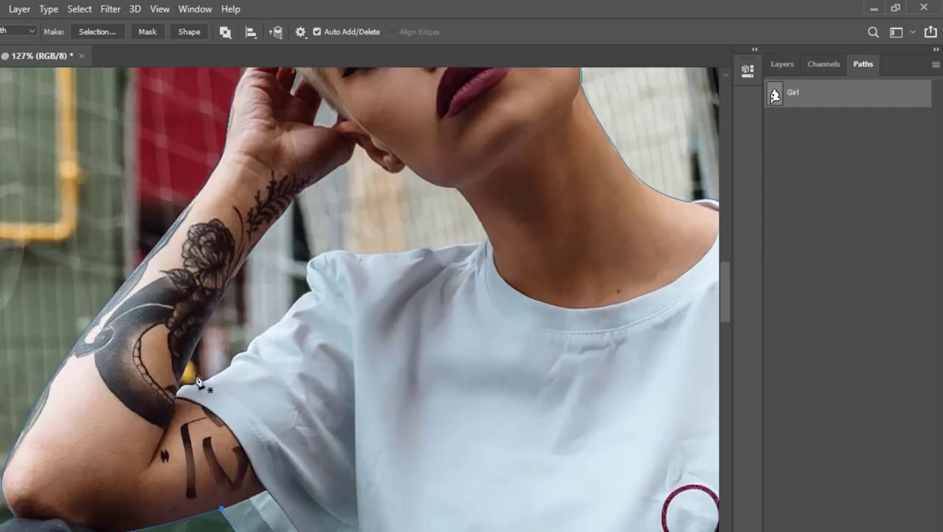
pyautogui.click(176, 394)
pyautogui.click(184, 384)
pyautogui.moveTo(230, 365); pyautogui.dragTo(239, 356)
pyautogui.moveTo(281, 319); pyautogui.dragTo(288, 312)
pyautogui.click(309, 291)
pyautogui.moveTo(307, 271); pyautogui.dragTo(311, 264)
pyautogui.click(339, 250)
pyautogui.click(353, 253)
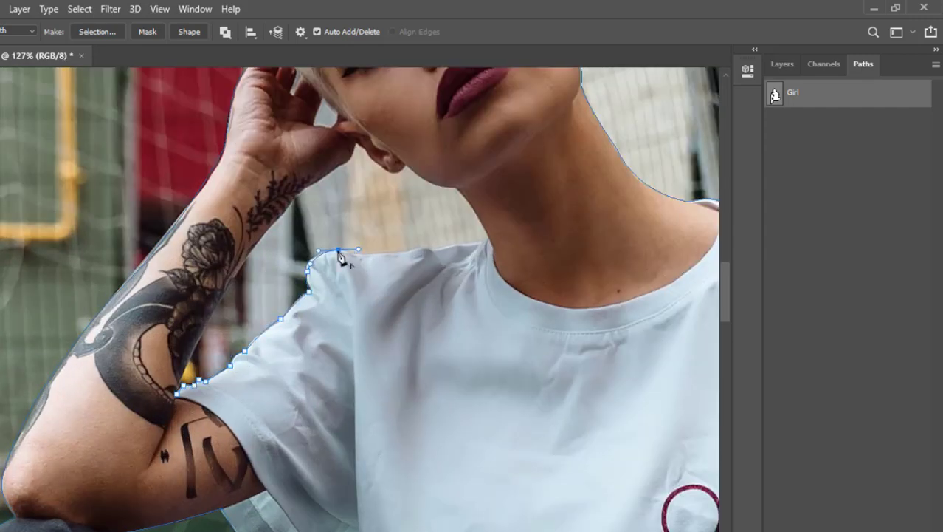
pyautogui.click(419, 247)
pyautogui.click(434, 249)
pyautogui.click(456, 244)
pyautogui.click(482, 241)
# - Trace the neck, chin, earlobe and inner forearm to close that gap, and start outlining the small gap beside the face
pyautogui.click(455, 187)
pyautogui.click(436, 190)
pyautogui.click(406, 166)
pyautogui.click(368, 157)
pyautogui.click(352, 159)
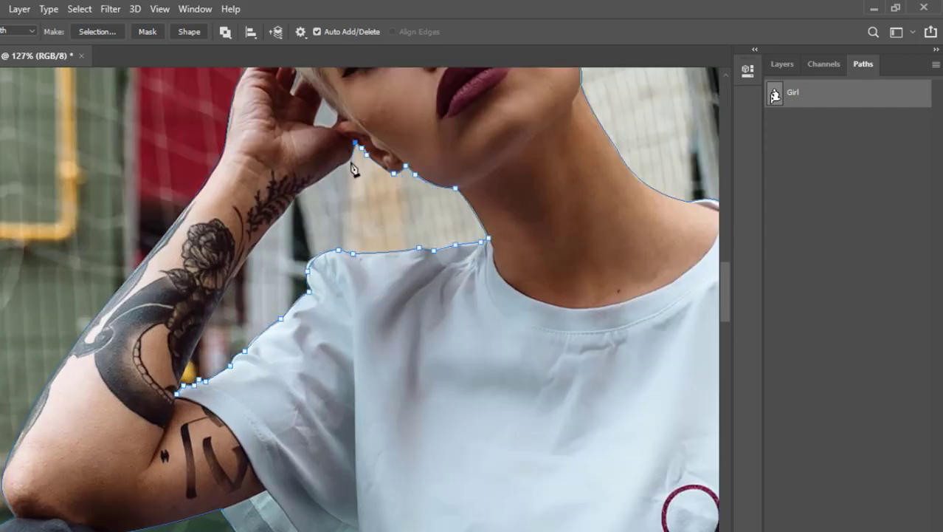
pyautogui.click(307, 187)
pyautogui.click(238, 271)
pyautogui.click(176, 394)
pyautogui.scroll(5, 324, 103)
pyautogui.click(323, 255)
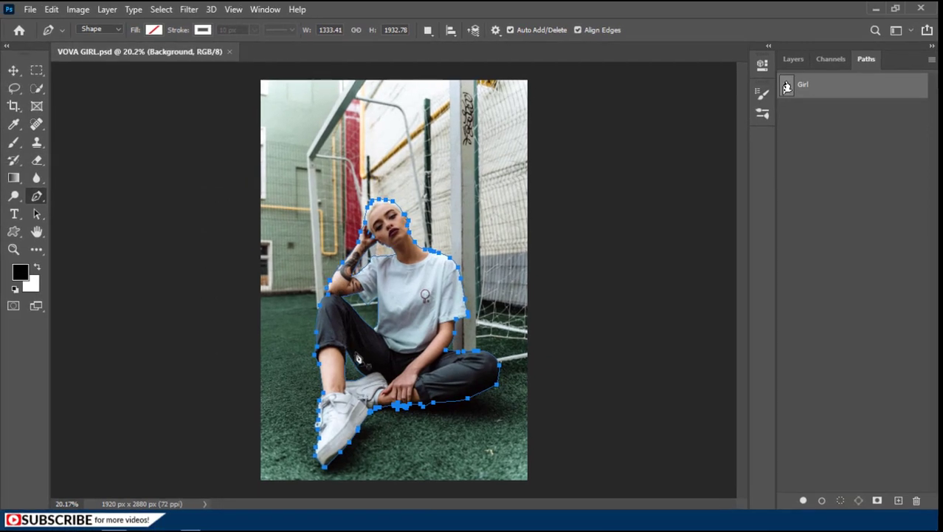
# - Load the Girl path as a selection and copy the selected area of the Background to a new layer named Girl
pyautogui.keyDown('ctrl'); pyautogui.click(787, 88); pyautogui.keyUp('ctrl')
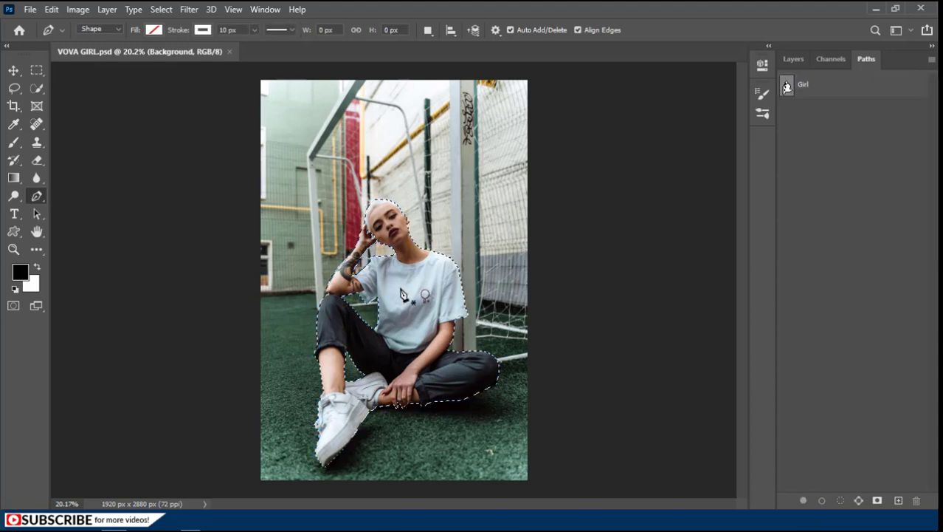
pyautogui.click(792, 58)
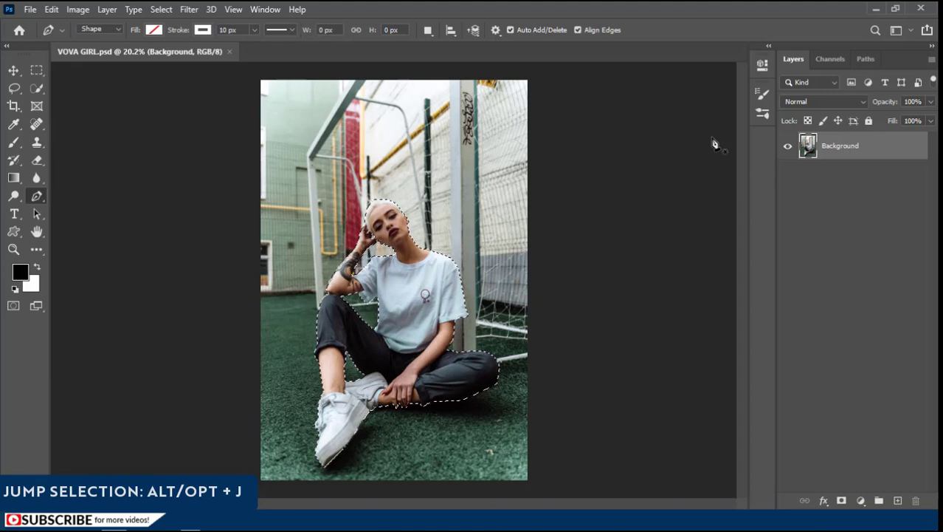
pyautogui.hotkey('ctrl', 'alt', 'j')
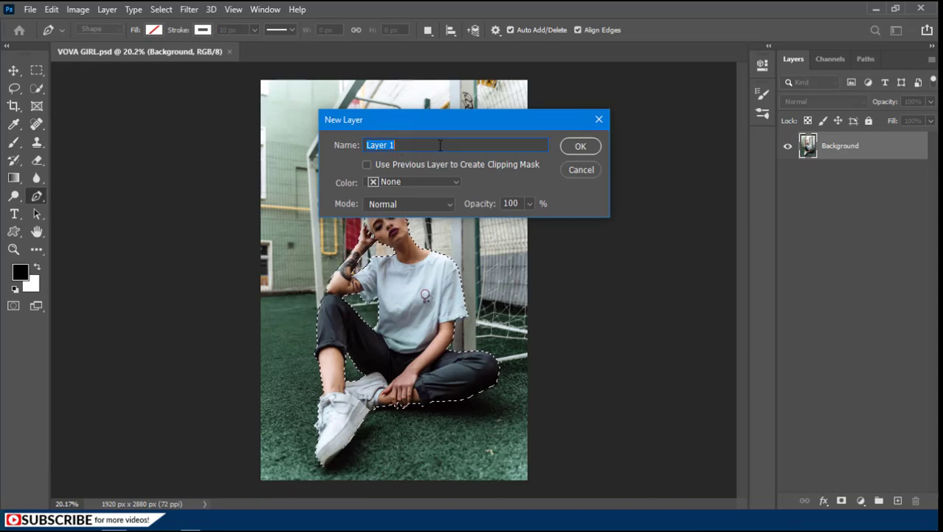
pyautogui.write('Girl')
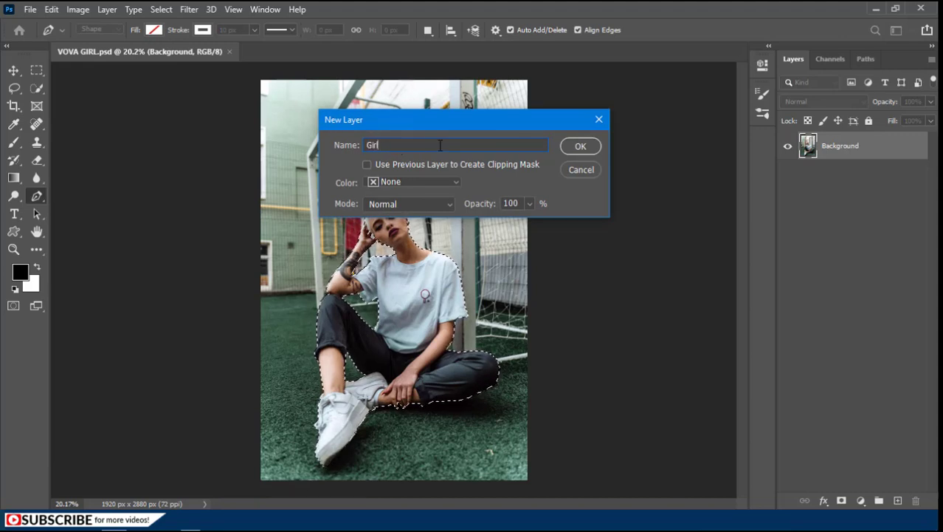
pyautogui.press('Return')
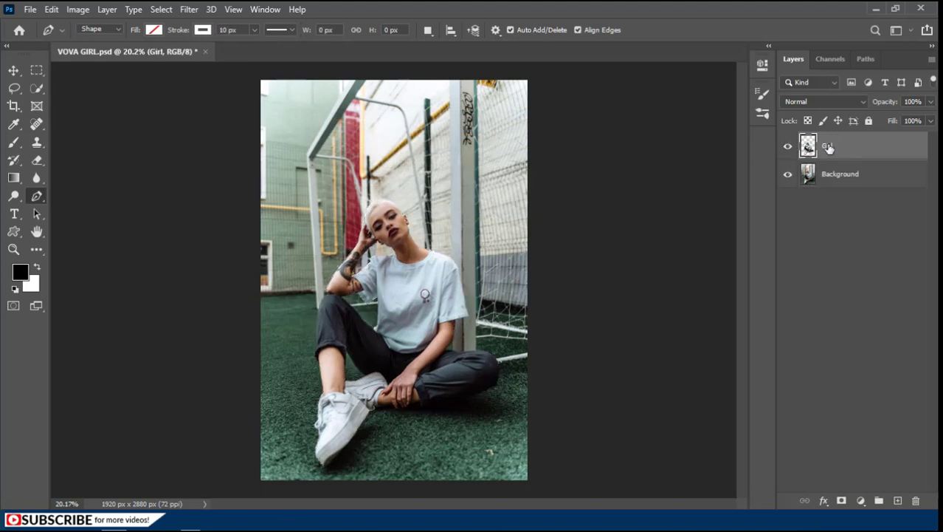
# - Hide the Girl layer and add a Brightness/Contrast adjustment layer above the Background
pyautogui.click(789, 151)
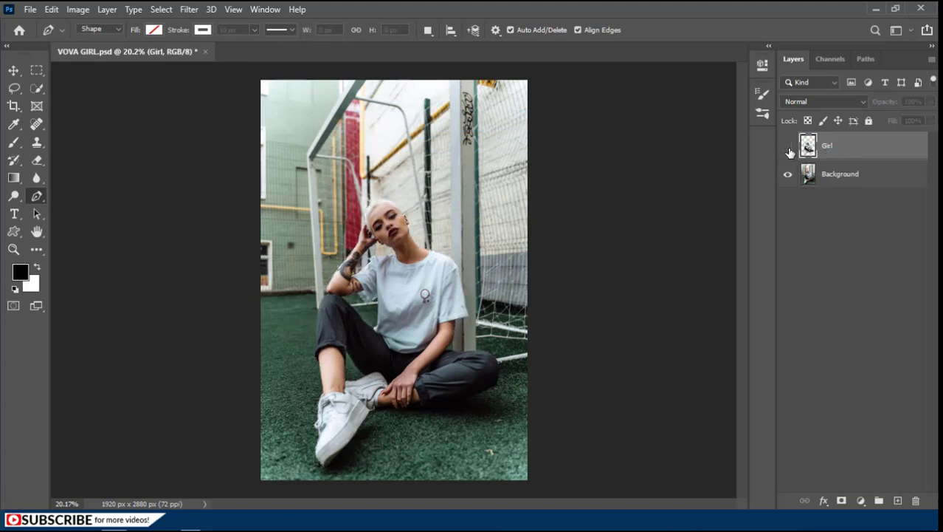
pyautogui.click(863, 180)
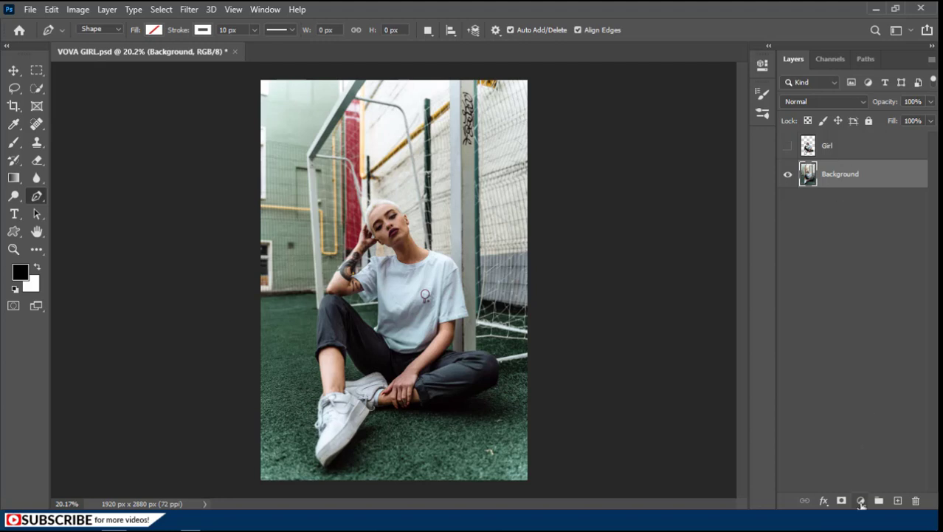
pyautogui.click(861, 501)
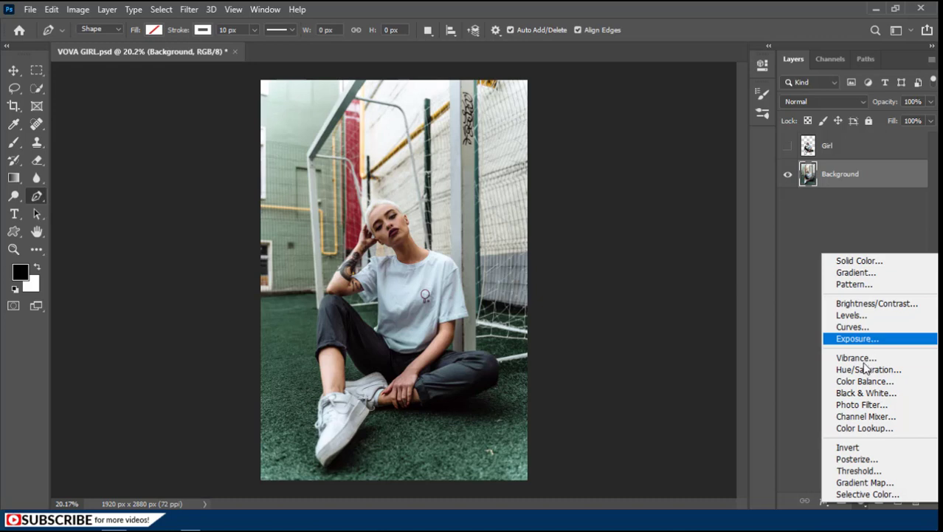
pyautogui.click(861, 306)
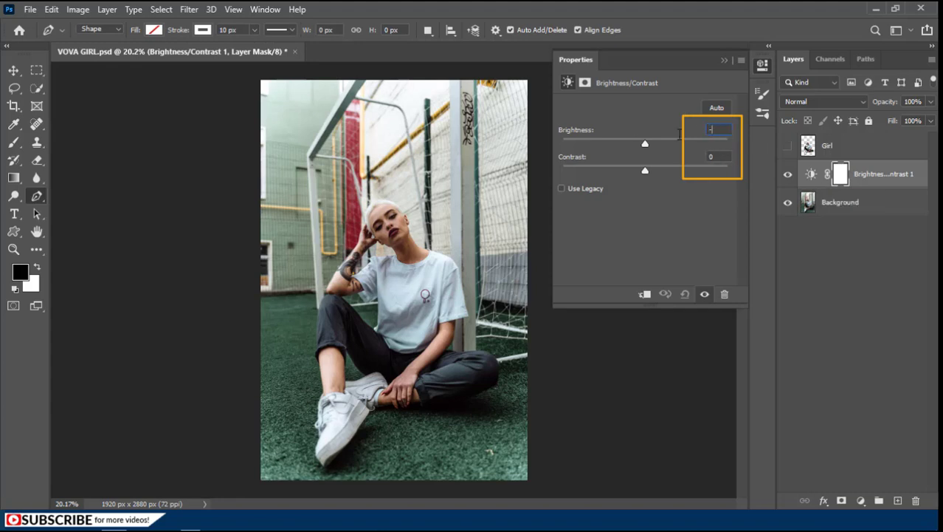
# - Set the adjustment's brightness to -25 and contrast to 43, and clip it to the Background layer
pyautogui.write('5')
pyautogui.press('Tab')
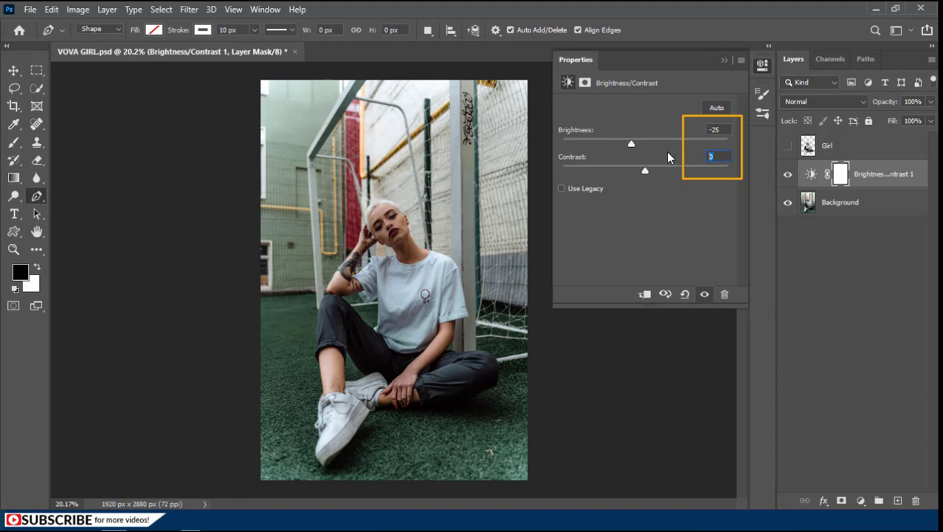
pyautogui.write('43')
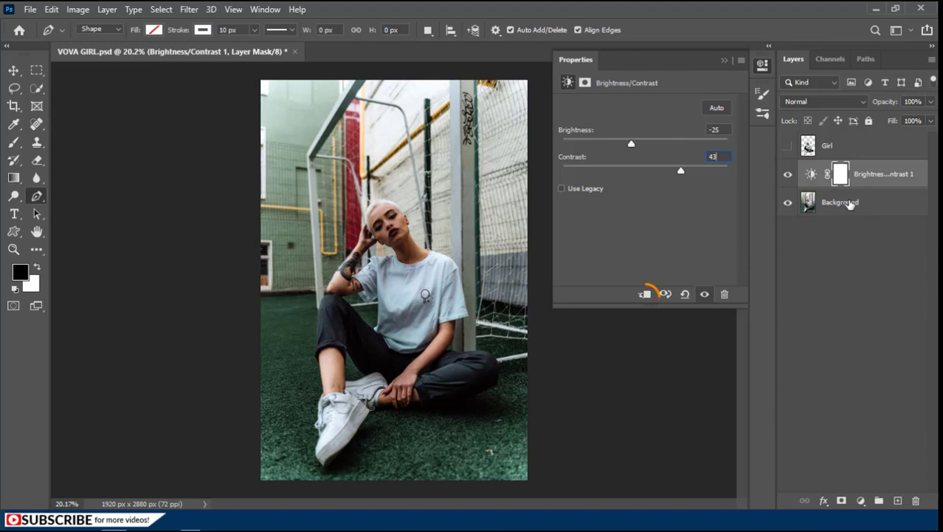
pyautogui.click(645, 297)
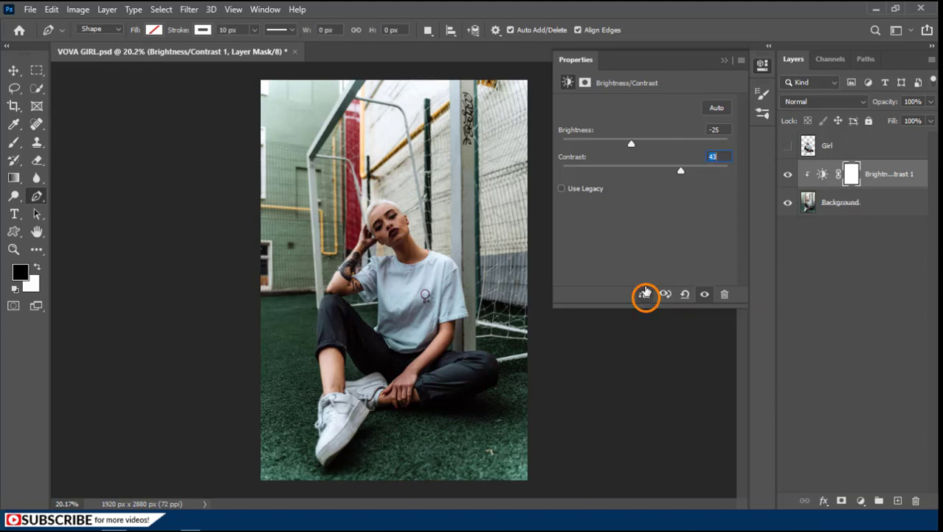
pyautogui.click(724, 62)
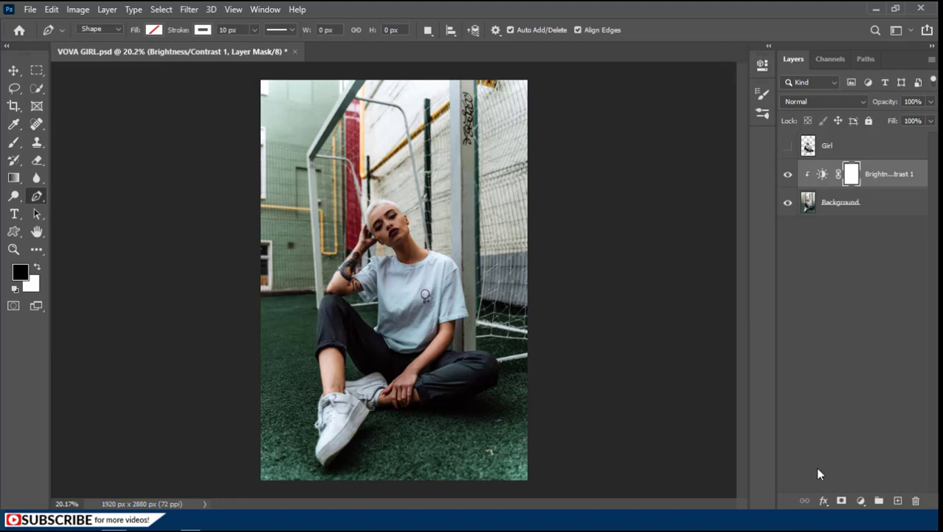
# - Add a Hue/Saturation adjustment layer above the Brightness/Contrast adjustment and turn on Colorize
pyautogui.click(861, 501)
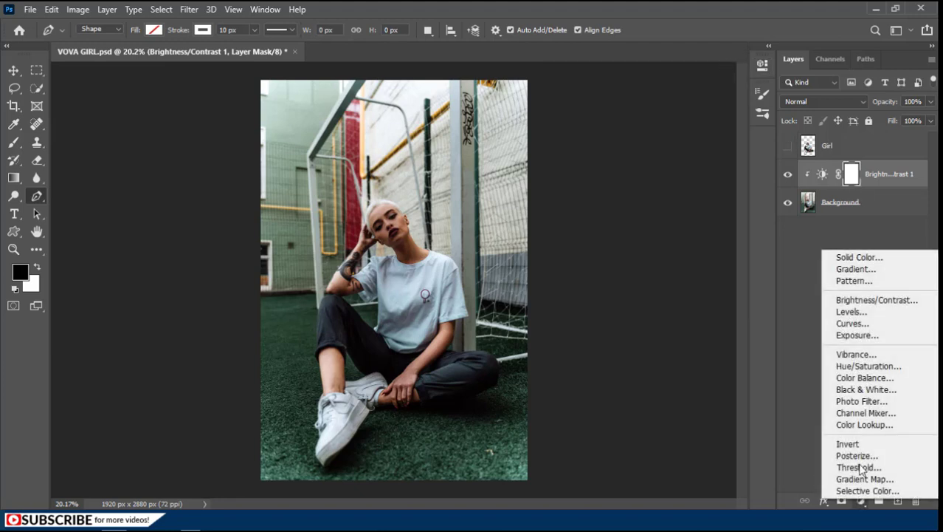
pyautogui.click(869, 367)
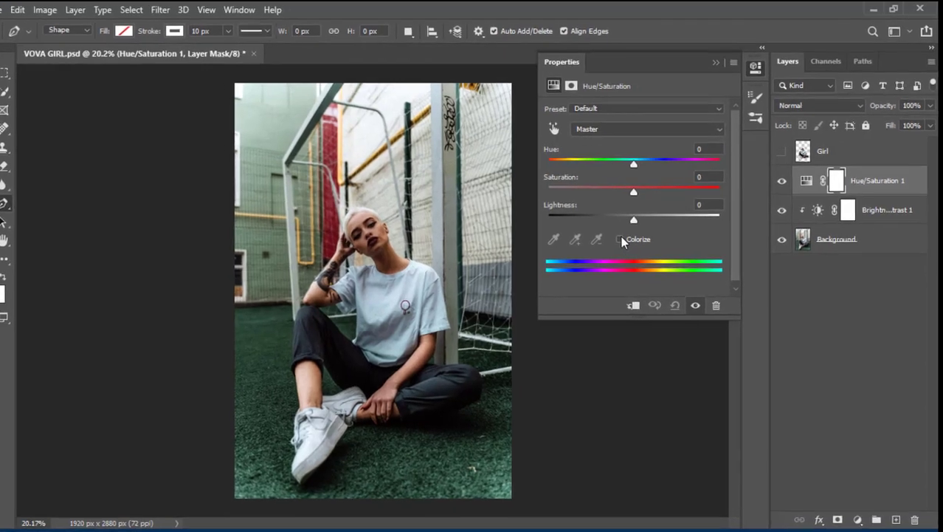
pyautogui.click(632, 230)
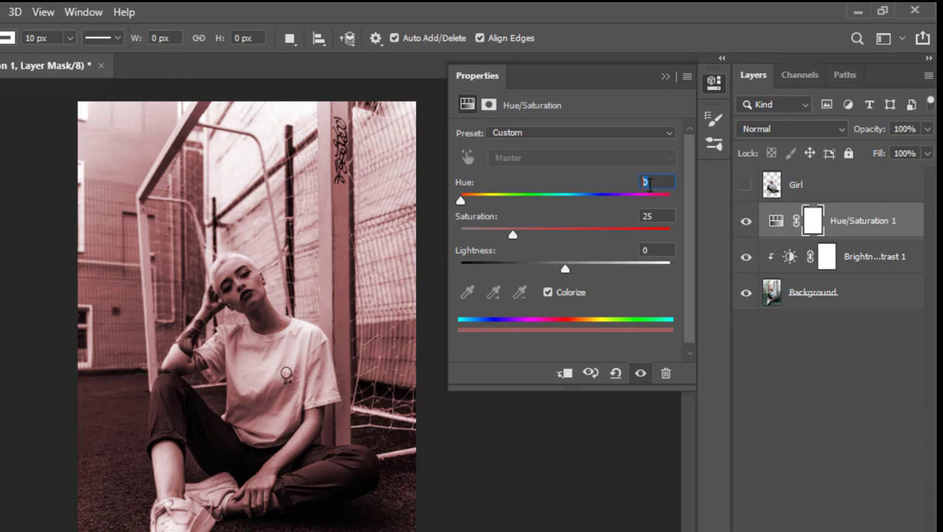
# - Set the colorized adjustment to hue 239, saturation 17 and lightness -82, and clip it to the Background layer
pyautogui.write('239')
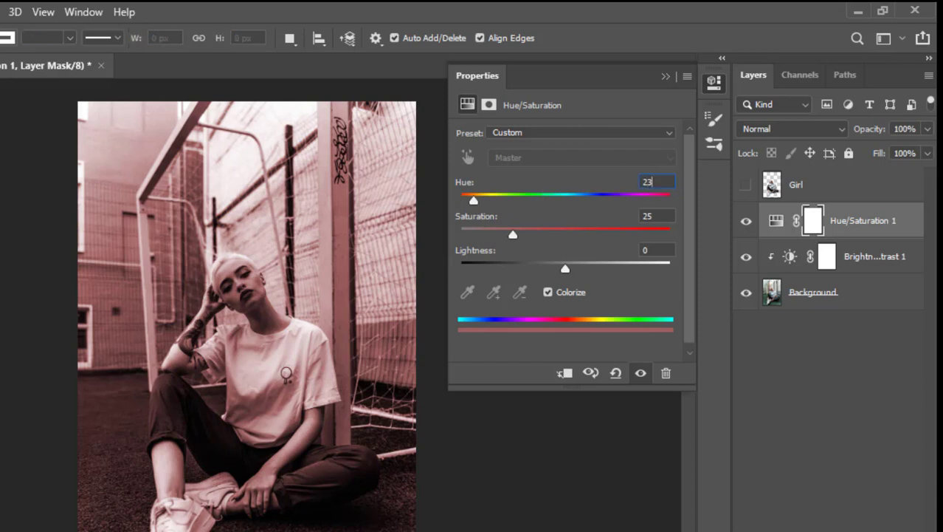
pyautogui.press('Tab')
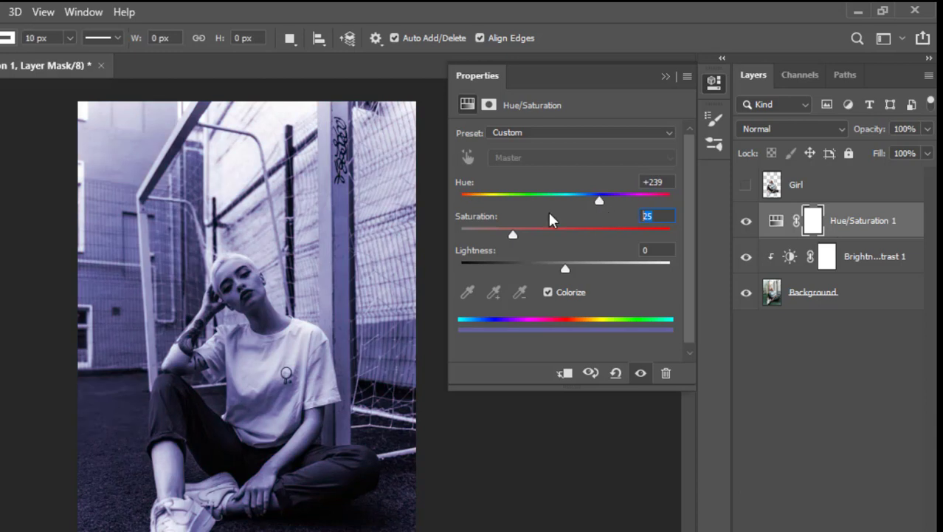
pyautogui.write('17')
pyautogui.press('Tab')
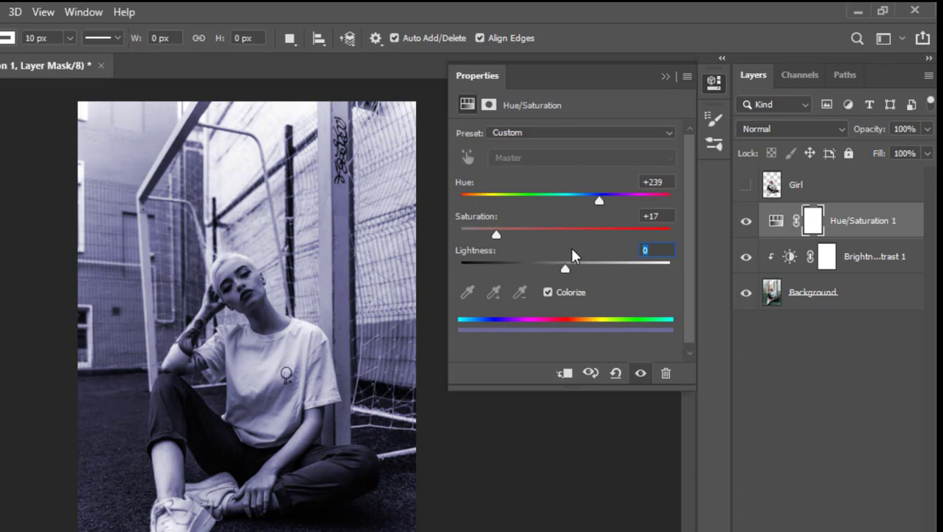
pyautogui.write('-82')
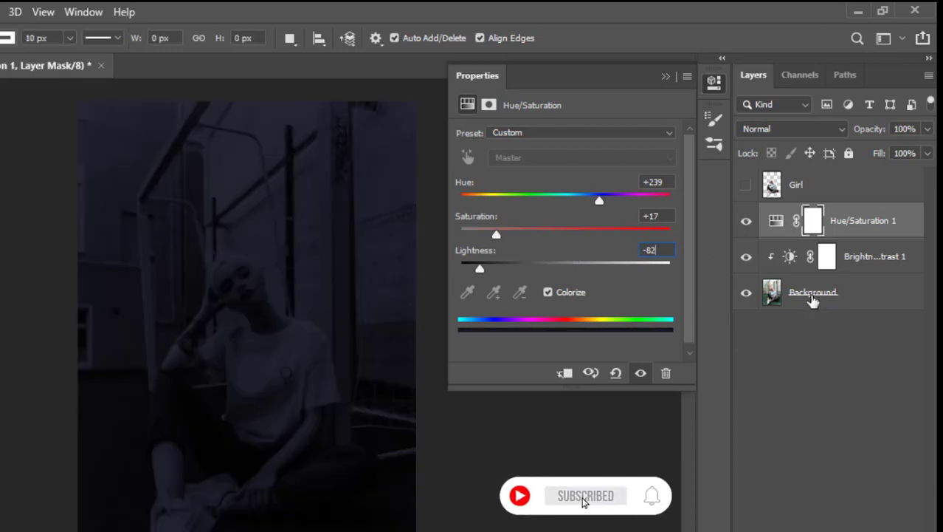
pyautogui.click(565, 375)
pyautogui.click(665, 76)
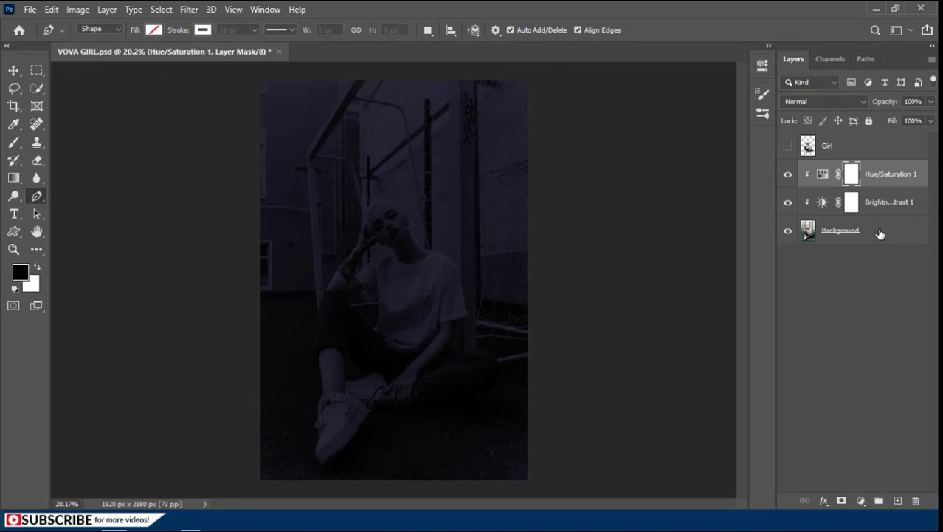
# - Group the Background with its two adjustment layers and make the Girl layer visible
pyautogui.click(880, 233)
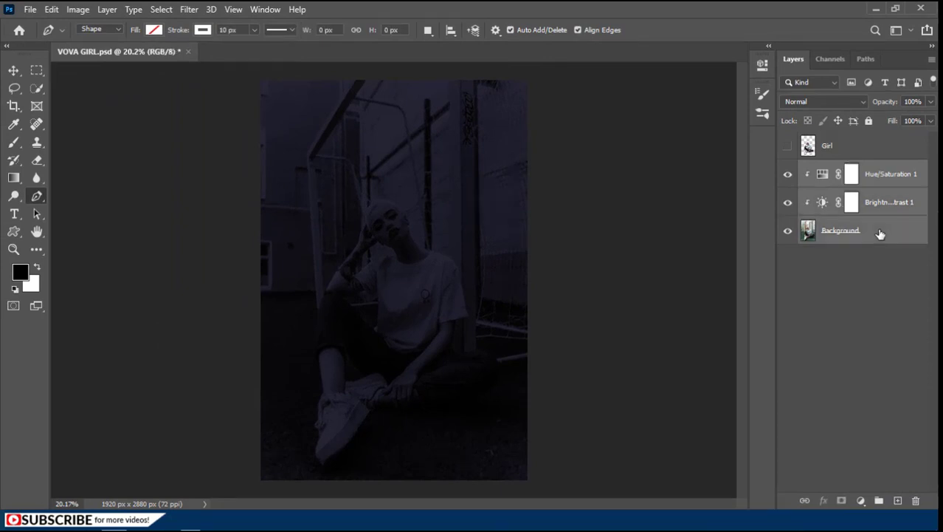
pyautogui.hotkey('ctrl', 'g')
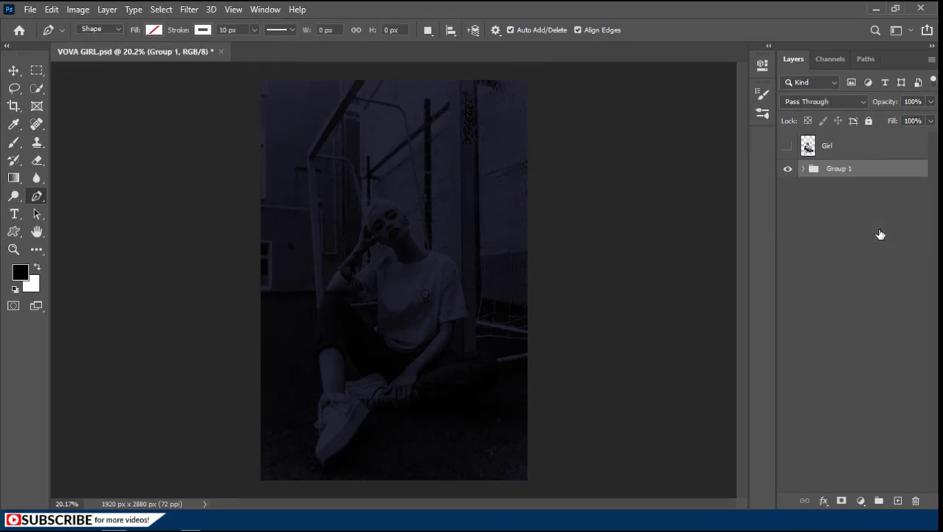
pyautogui.click(788, 147)
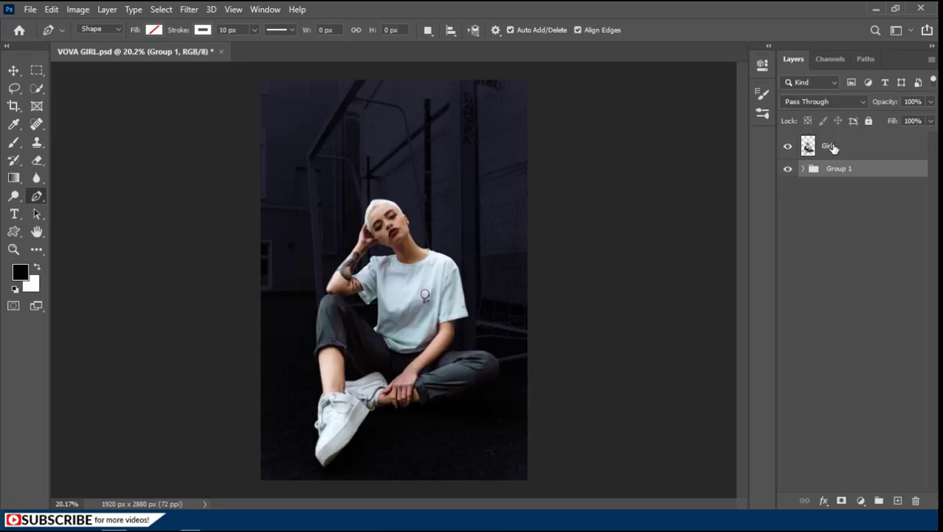
# - Add a Warming Filter (85) Photo Filter adjustment above the Girl layer, clipped to it, with 40% density
pyautogui.click(835, 148)
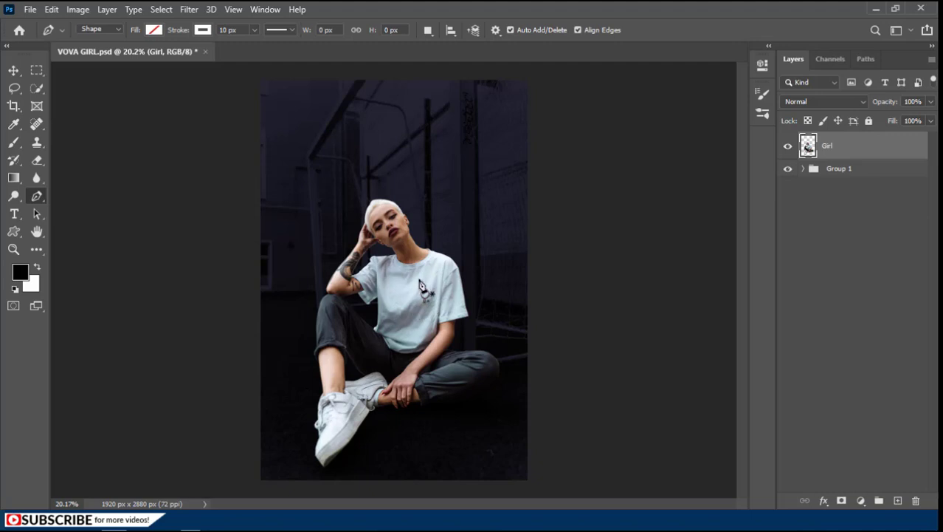
pyautogui.click(861, 501)
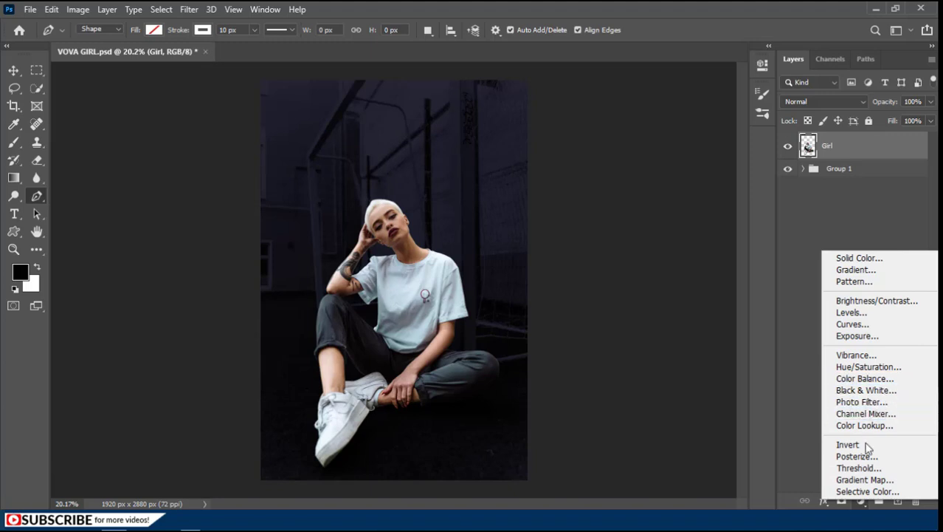
pyautogui.click(857, 403)
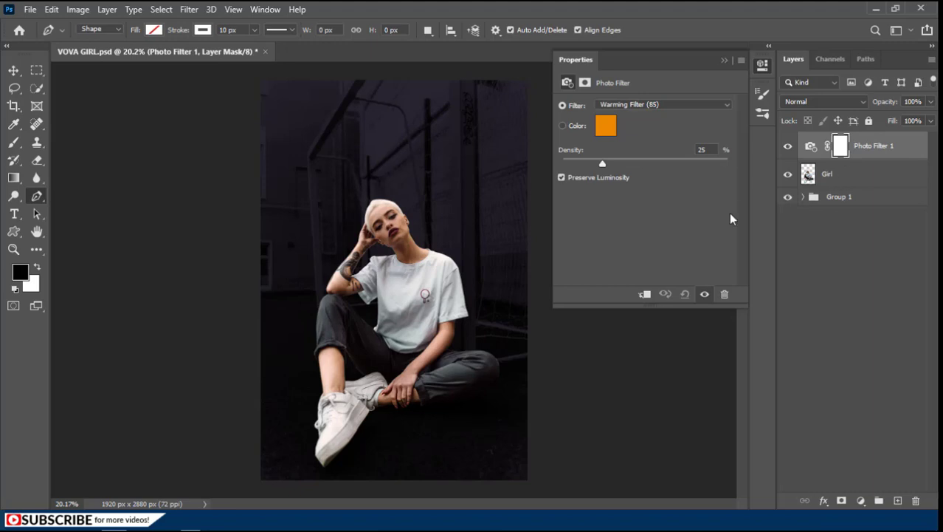
pyautogui.click(645, 295)
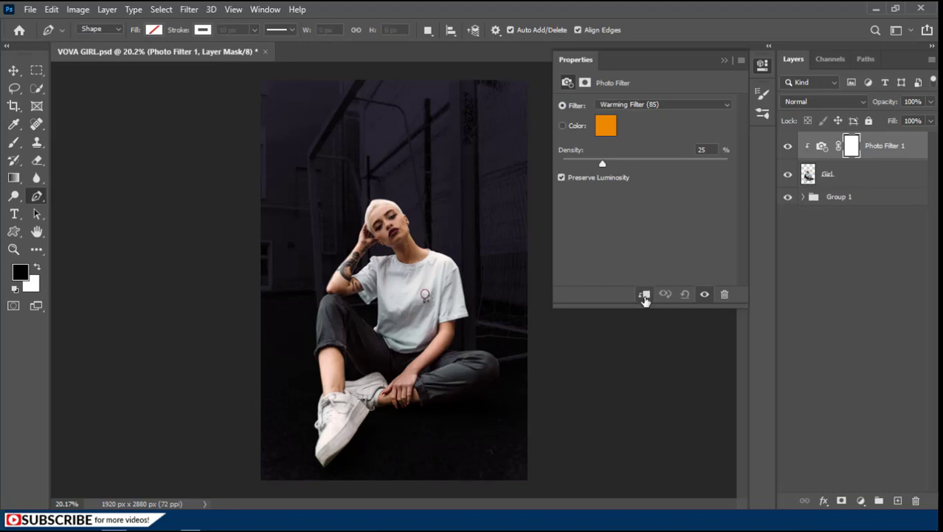
pyautogui.moveTo(712, 150); pyautogui.dragTo(676, 150)
pyautogui.write('40')
pyautogui.press('Return')
# - Add a Levels adjustment on top with the output white level at 185, and group it with the Photo Filter and Girl layers
pyautogui.click(861, 501)
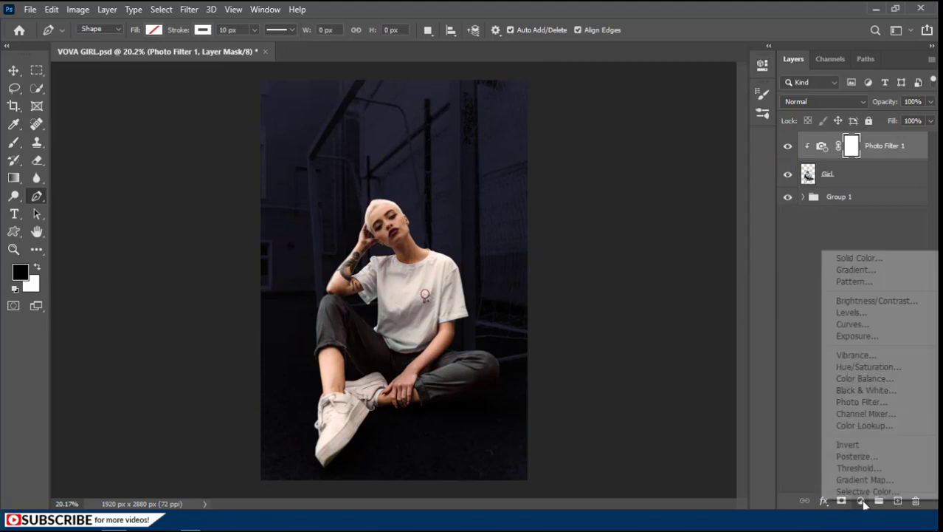
pyautogui.click(856, 311)
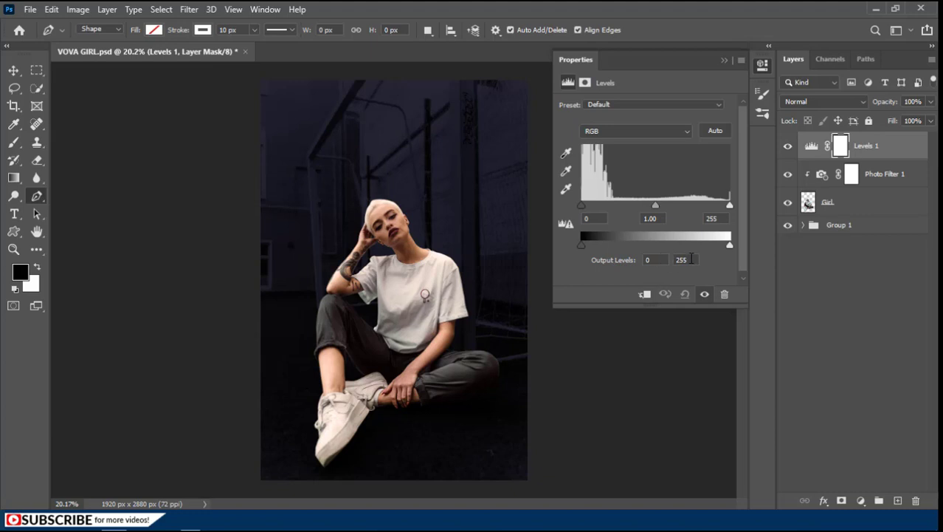
pyautogui.moveTo(692, 258); pyautogui.dragTo(665, 257)
pyautogui.write('185')
pyautogui.press('Return')
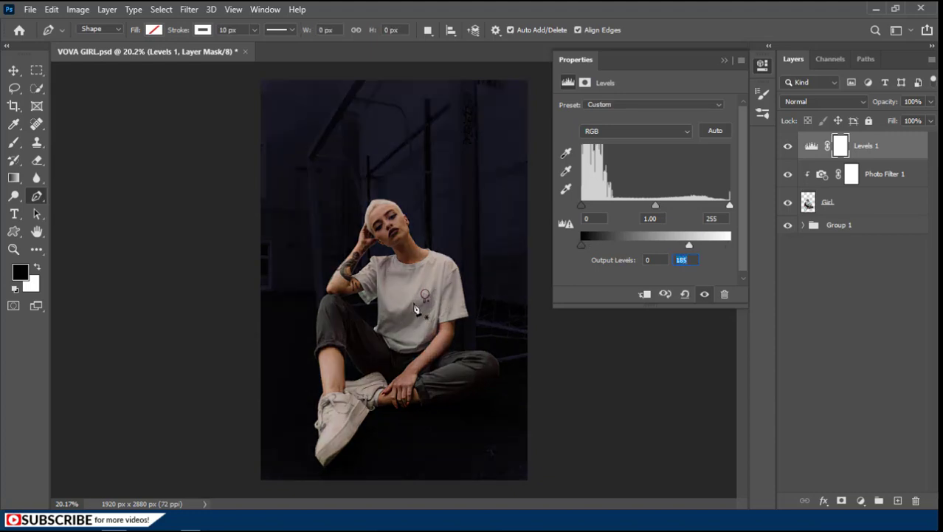
pyautogui.click(724, 61)
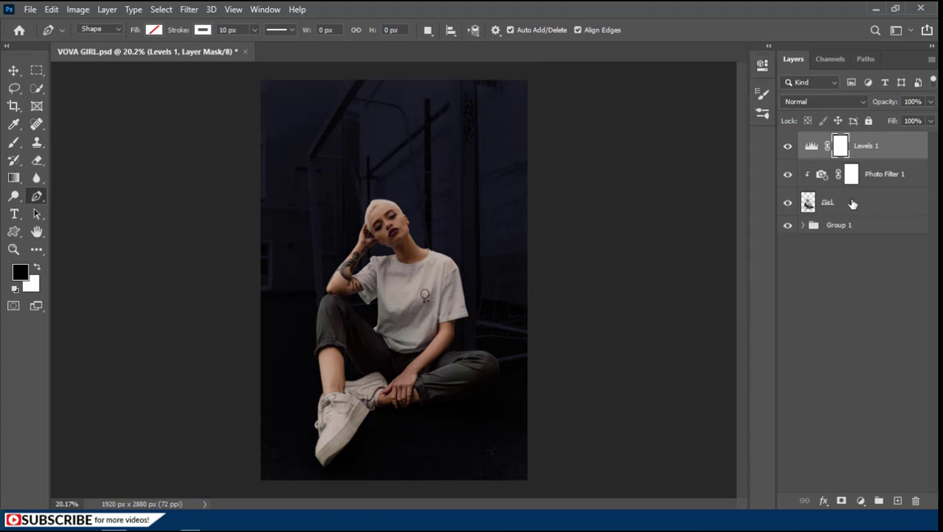
pyautogui.keyDown('shift'); pyautogui.click(850, 204); pyautogui.keyUp('shift')
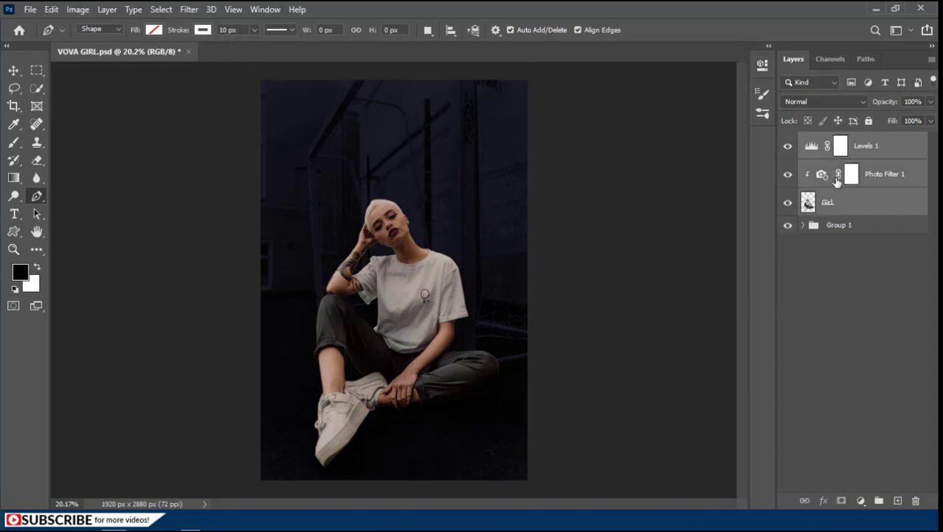
pyautogui.hotkey('ctrl', 'g')
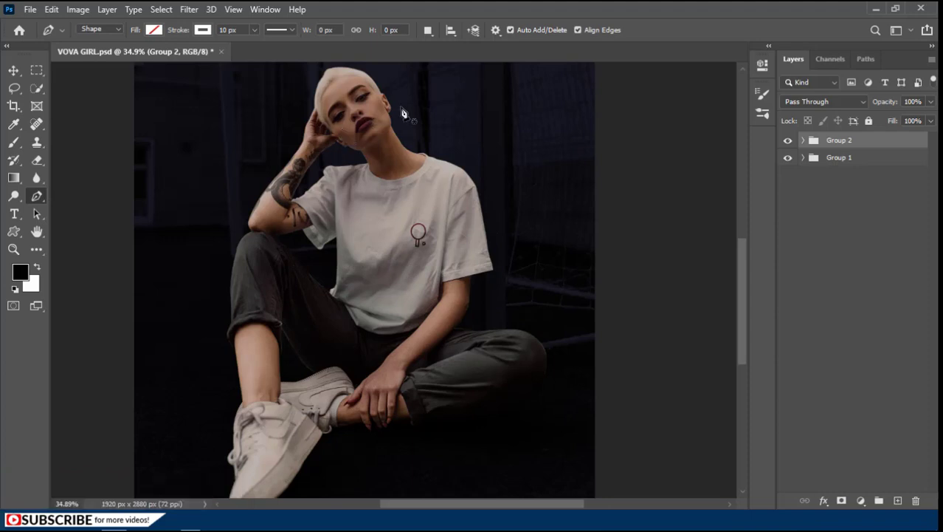
# - Draw an open winding curve with the Pen tool from below the woman's hand up across her body to beside her head, about 860 by 1570 px
pyautogui.scroll(-2, 414, 399)
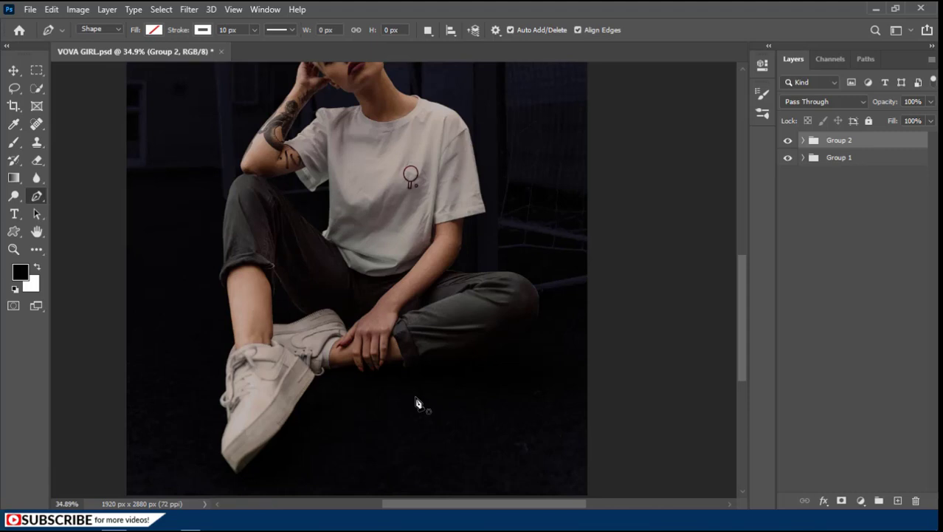
pyautogui.click(415, 396)
pyautogui.moveTo(391, 387); pyautogui.dragTo(374, 384)
pyautogui.moveTo(287, 279); pyautogui.dragTo(299, 225)
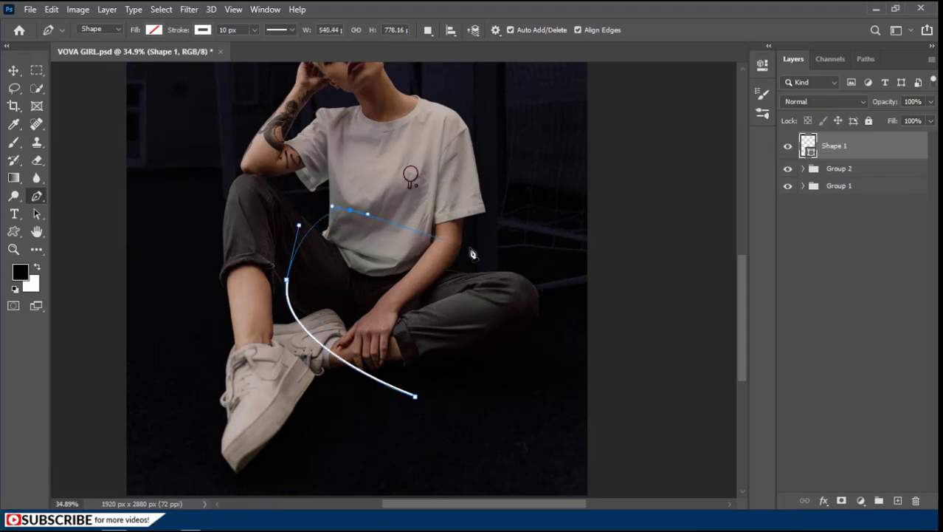
pyautogui.moveTo(474, 247); pyautogui.dragTo(487, 218)
pyautogui.moveTo(368, 142); pyautogui.dragTo(309, 109)
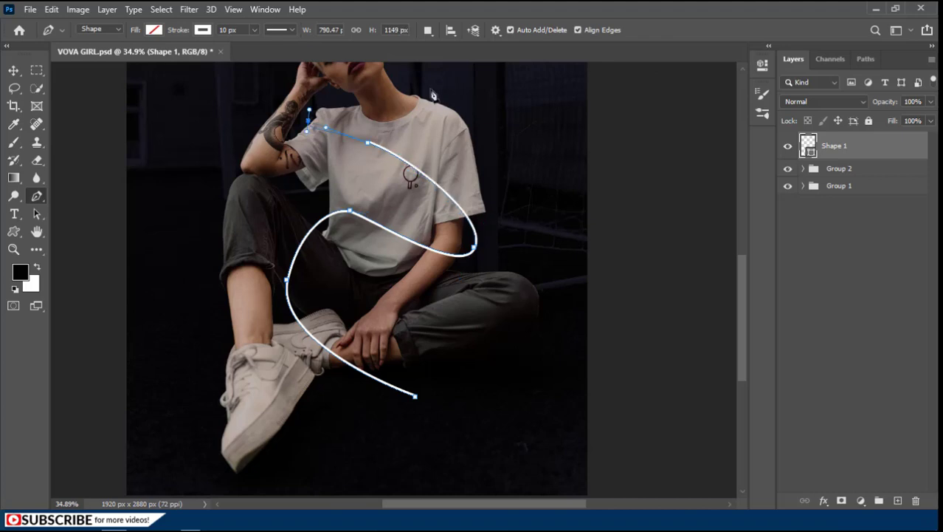
pyautogui.moveTo(432, 92); pyautogui.dragTo(410, 219)
pyautogui.moveTo(430, 214); pyautogui.dragTo(433, 188)
pyautogui.moveTo(245, 146); pyautogui.dragTo(205, 146)
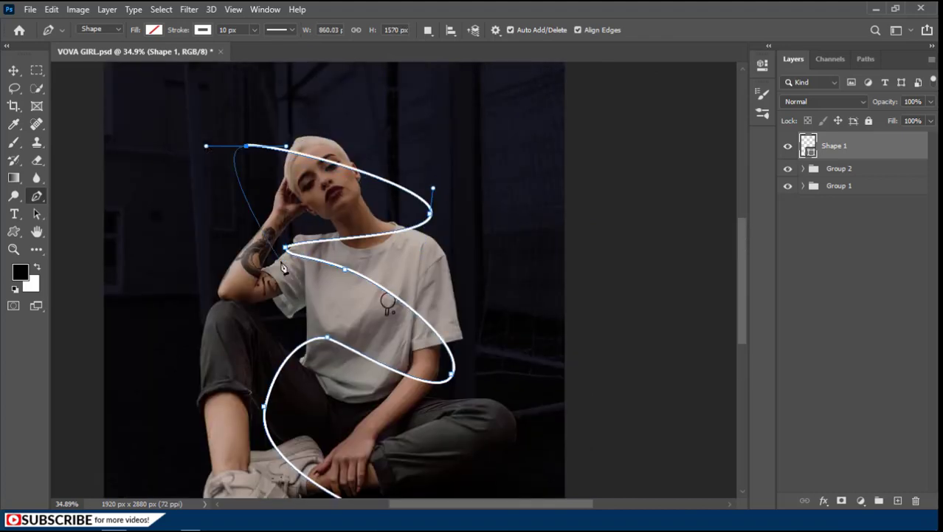
pyautogui.keyDown('ctrl'); pyautogui.click(271, 189); pyautogui.keyUp('ctrl')
# - Reshape the curve's anchor points at the waist, chest, shoulder, neck and head to narrow it to about 810 by 1564 px
pyautogui.moveTo(358, 418); pyautogui.dragTo(363, 378)
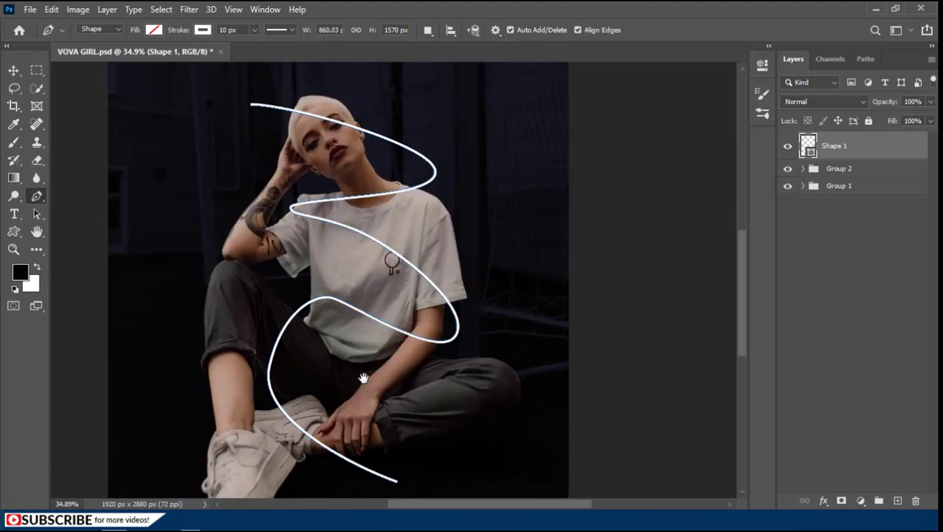
pyautogui.keyDown('ctrl'); pyautogui.click(332, 297); pyautogui.keyUp('ctrl')
pyautogui.moveTo(334, 299); pyautogui.dragTo(330, 269)
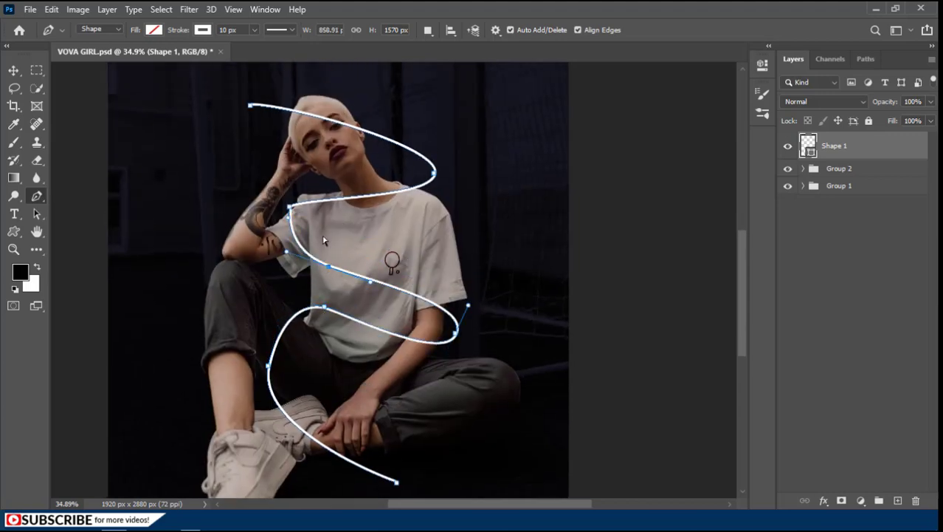
pyautogui.moveTo(289, 206)
pyautogui.mouseDown()
pyautogui.moveTo(322, 171)
pyautogui.moveTo(302, 200)
pyautogui.mouseUp()
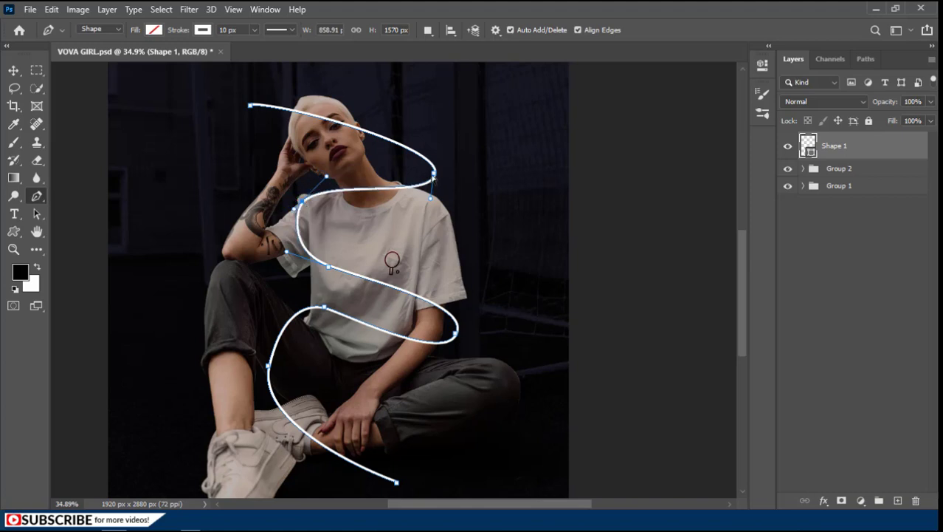
pyautogui.moveTo(434, 175); pyautogui.dragTo(402, 172)
pyautogui.moveTo(251, 106); pyautogui.dragTo(262, 108)
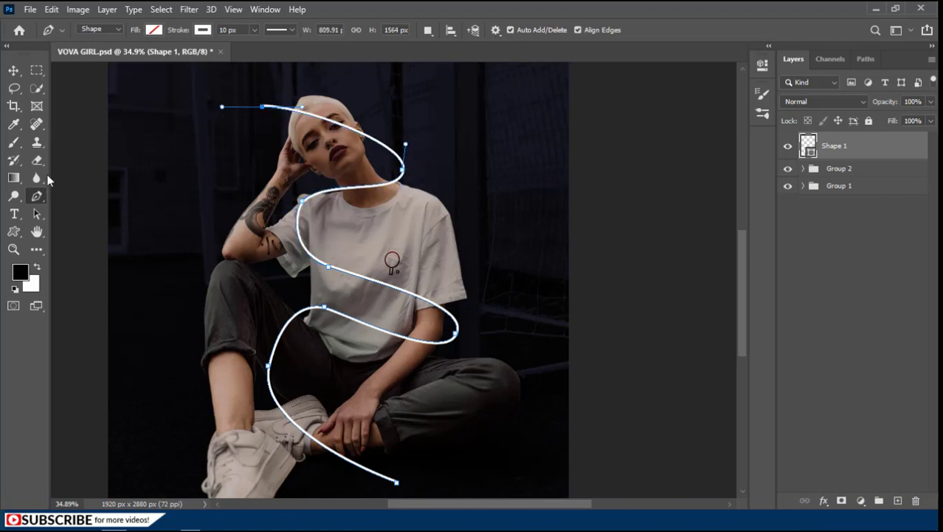
pyautogui.click(104, 29)
# - Add an Outer Glow effect to the curve's shape layer with Screen blend mode and 100% opacity
pyautogui.click(825, 502)
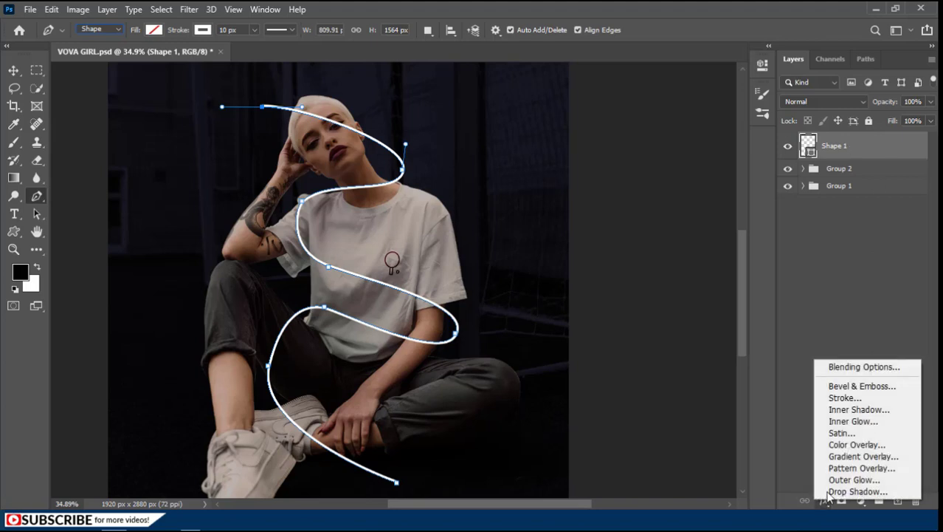
pyautogui.click(844, 482)
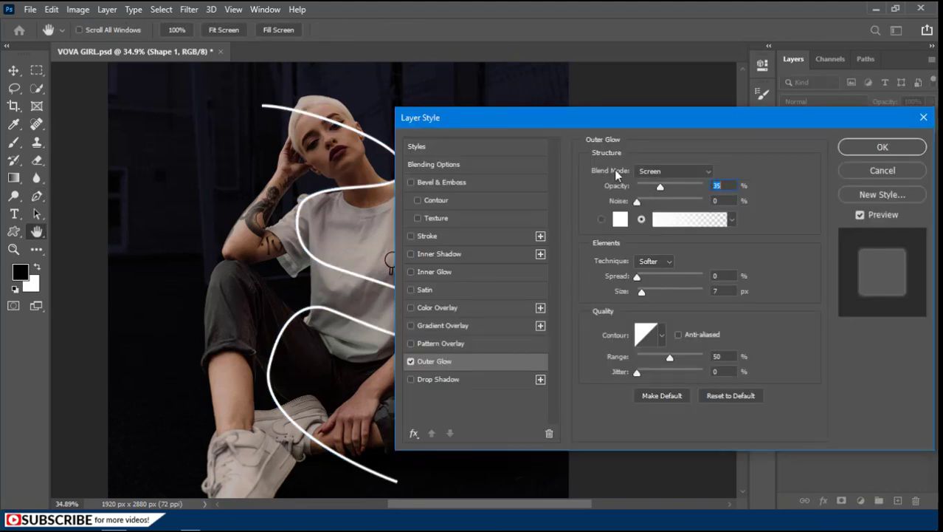
pyautogui.click(669, 170)
pyautogui.click(653, 278)
pyautogui.moveTo(699, 187); pyautogui.dragTo(716, 186)
pyautogui.click(720, 186)
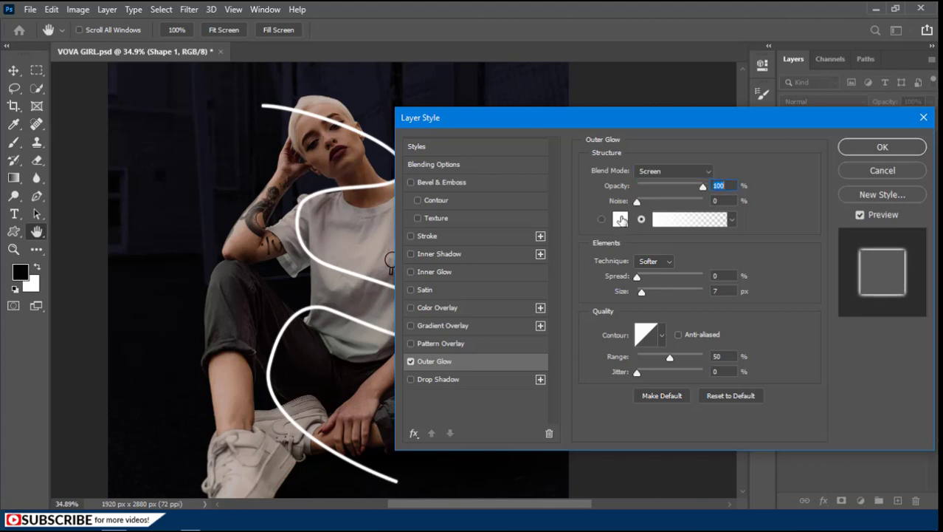
# - Set the curve's outer glow color to hot pink and keep the Softer technique
pyautogui.click(621, 219)
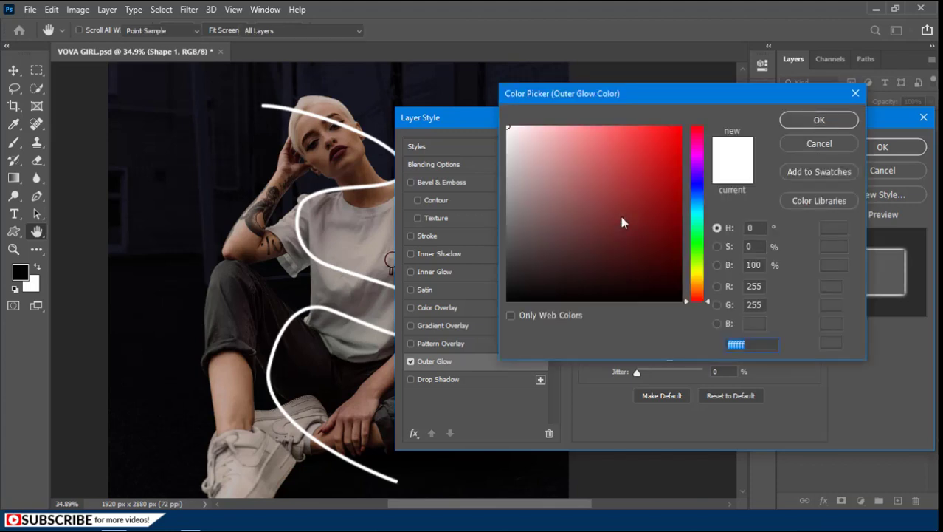
pyautogui.click(699, 138)
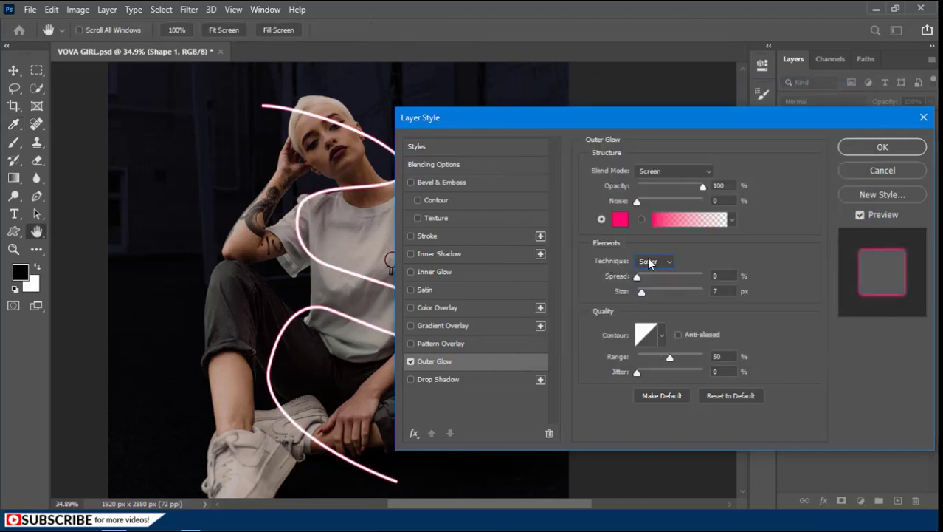
pyautogui.click(649, 261)
pyautogui.click(649, 272)
# - Set the curve's glow spread to 38%, size to 43 px and range to 100%, with the contour anti-aliased, and apply the style
pyautogui.click(720, 276)
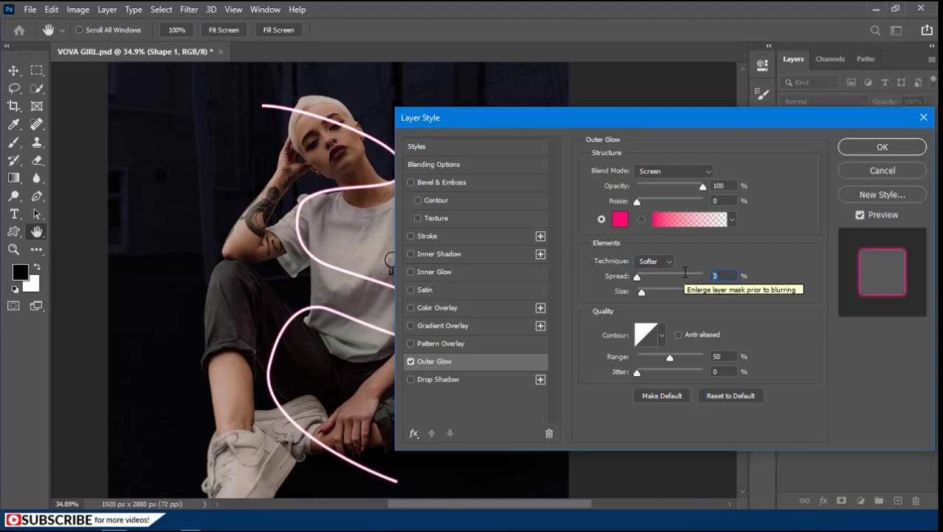
pyautogui.write('3')
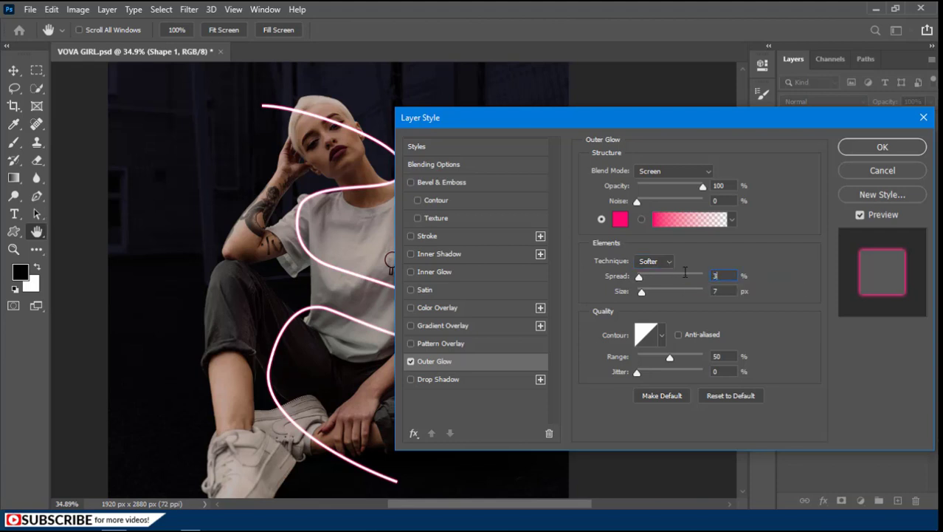
pyautogui.write('8')
pyautogui.press('Tab')
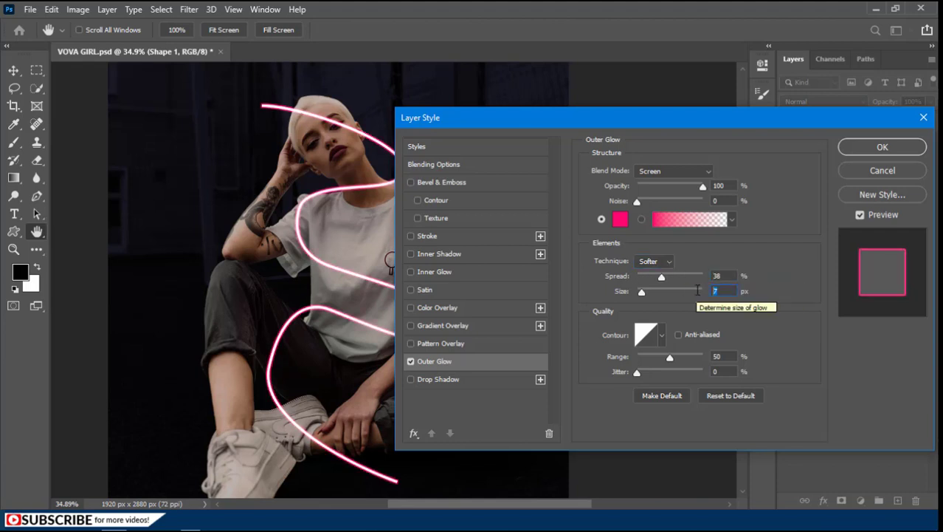
pyautogui.write('43')
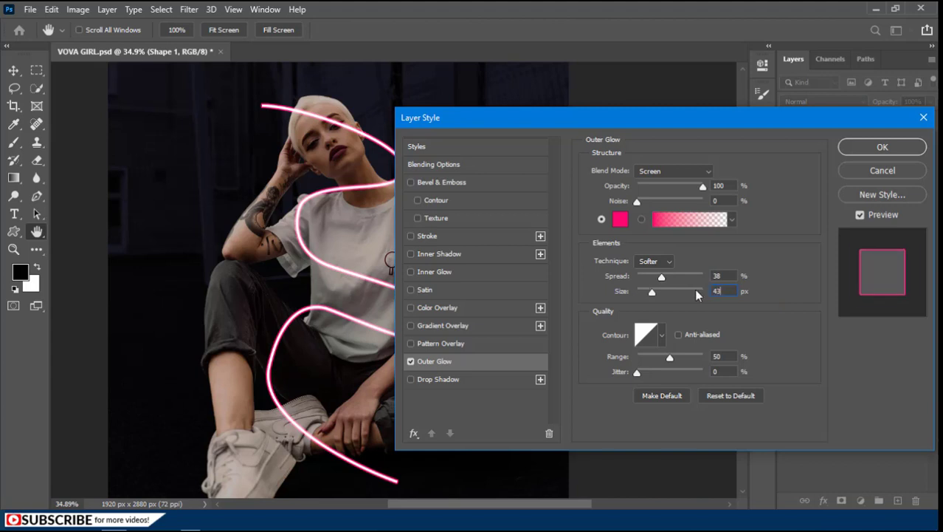
pyautogui.click(679, 334)
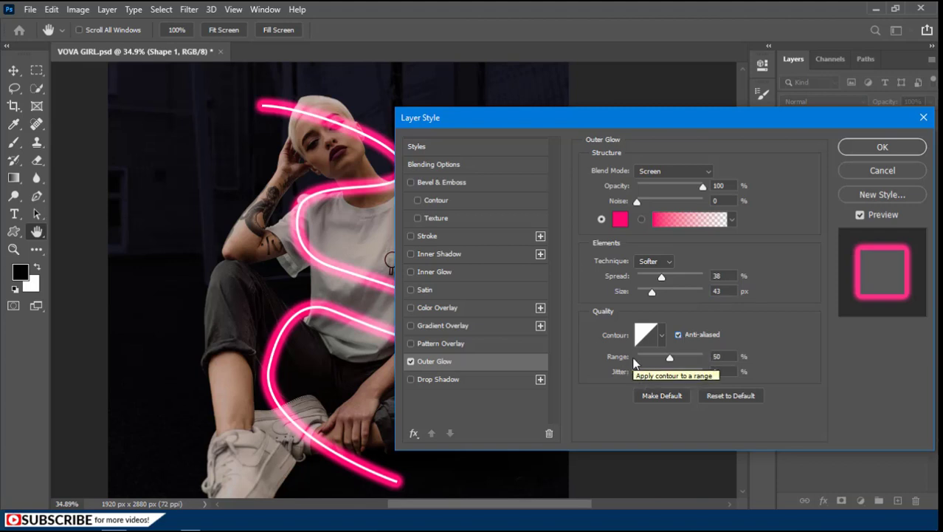
pyautogui.moveTo(669, 358); pyautogui.dragTo(669, 360)
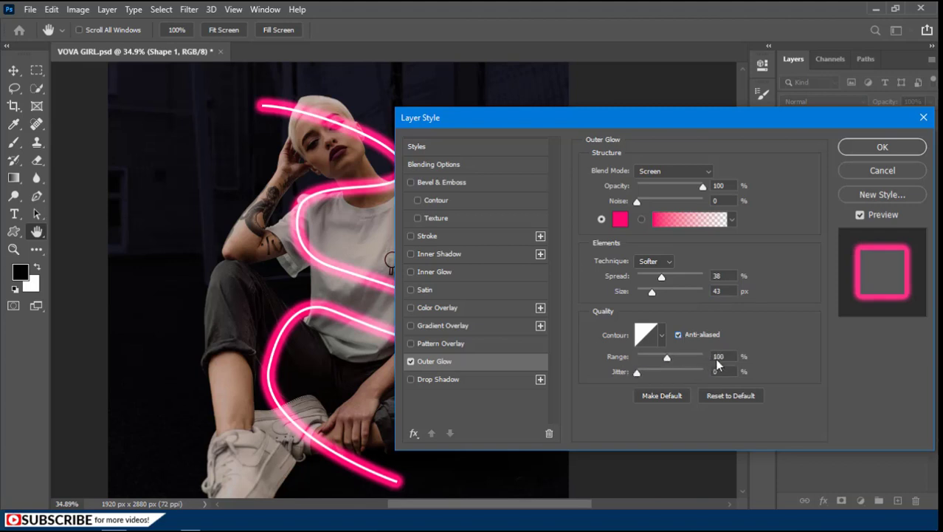
pyautogui.click(893, 147)
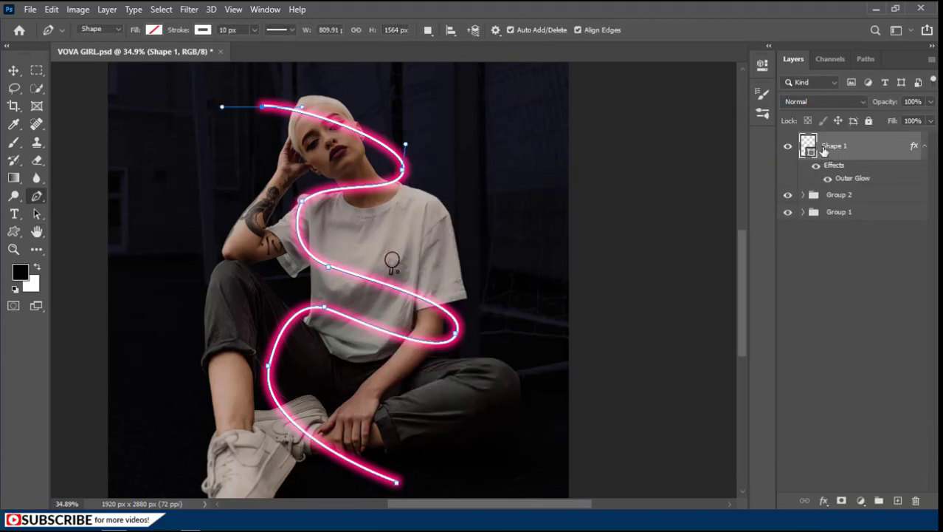
# - Add a layer mask to the curve's shape layer and prepare a black 40 px brush with 100% hardness
pyautogui.click(925, 147)
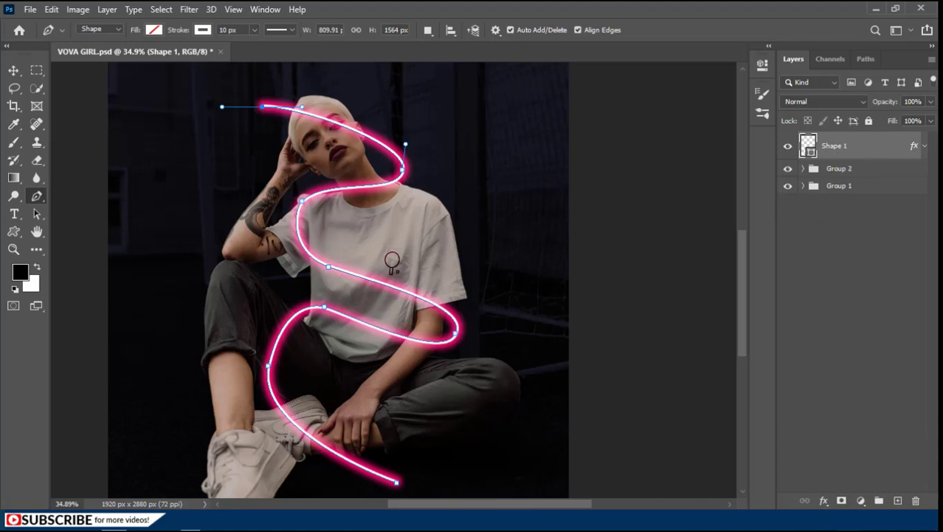
pyautogui.click(841, 501)
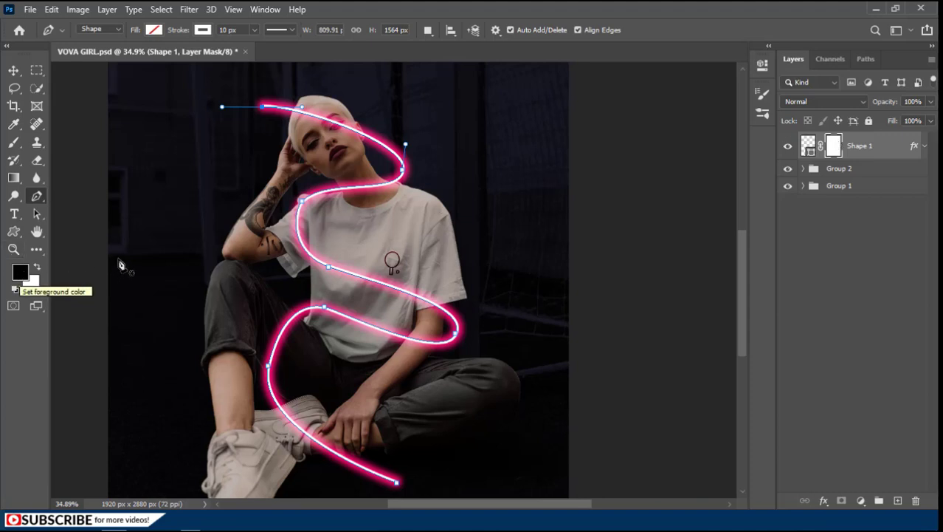
pyautogui.press('b')
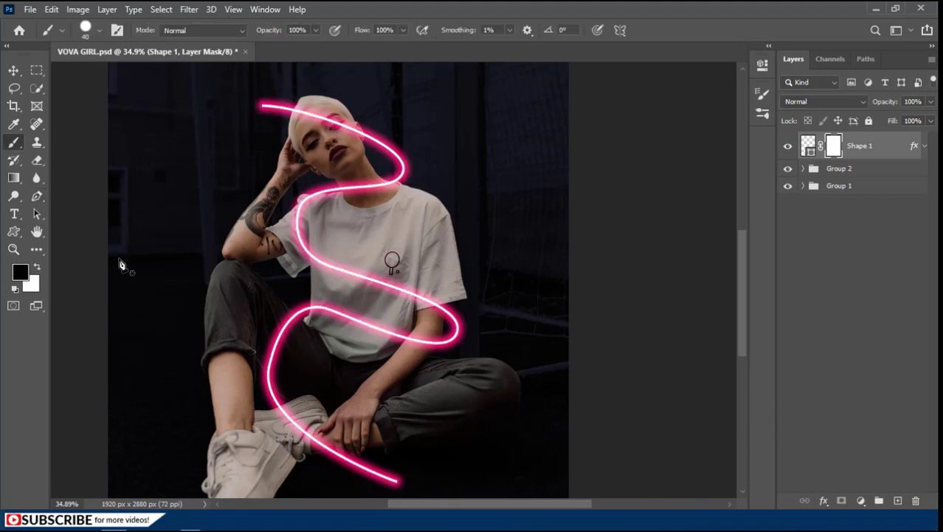
pyautogui.click(86, 30)
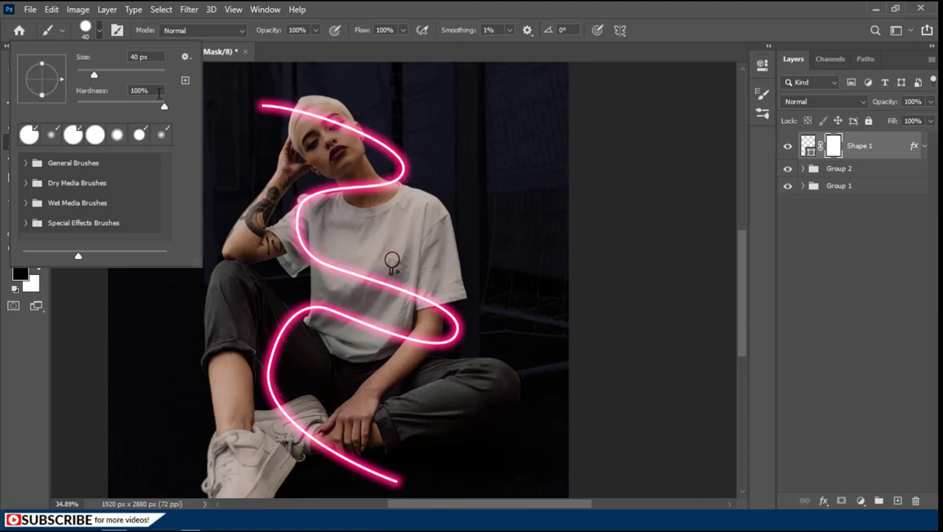
pyautogui.click(272, 34)
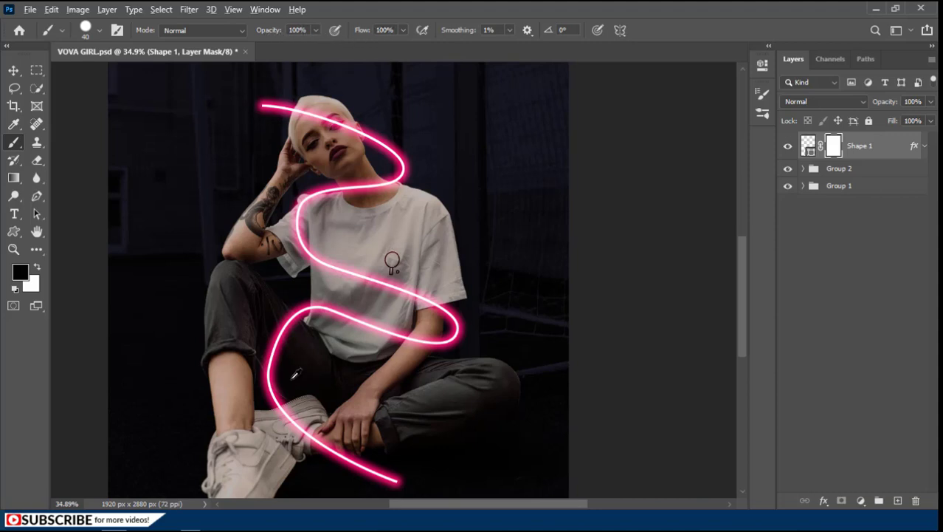
# - Paint black on the mask to hide the neon line where it crosses the woman's raised thigh
pyautogui.scroll(3, 295, 374)
pyautogui.scroll(2, 296, 375)
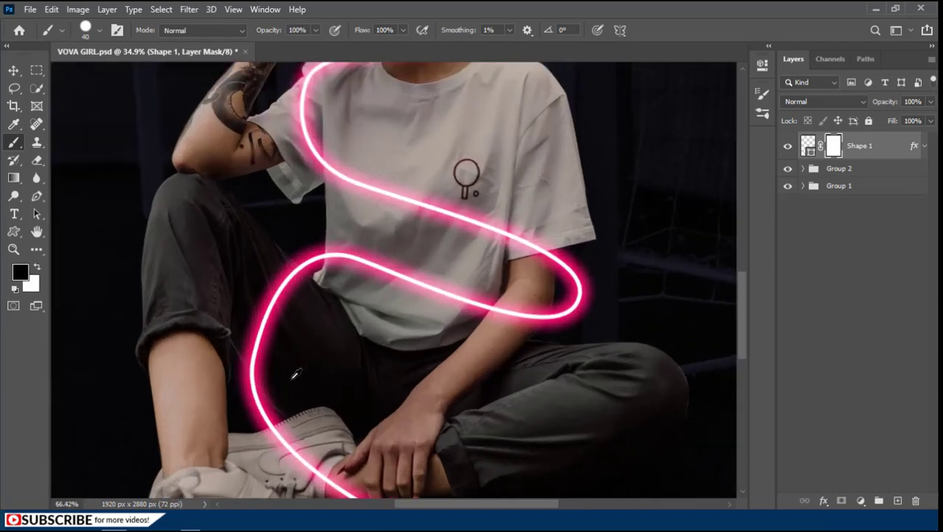
pyautogui.scroll(2, 296, 374)
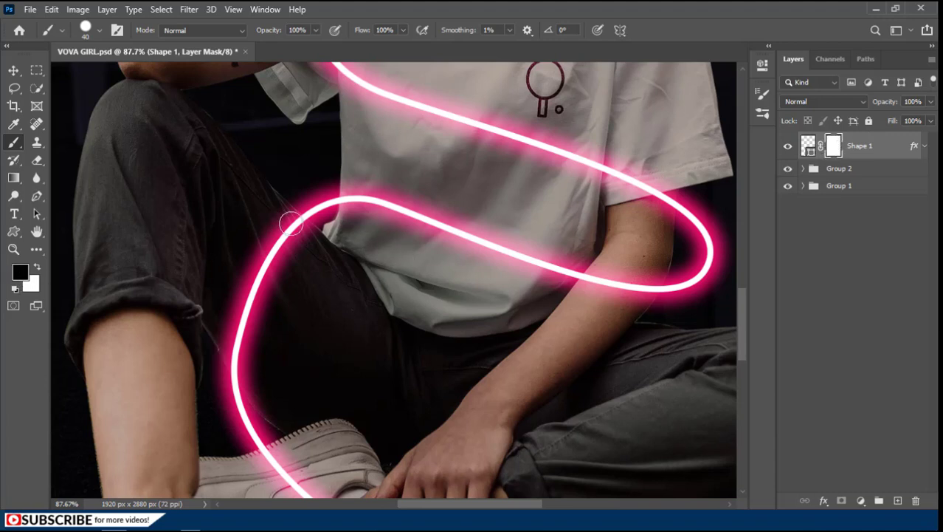
pyautogui.moveTo(294, 225); pyautogui.dragTo(238, 372)
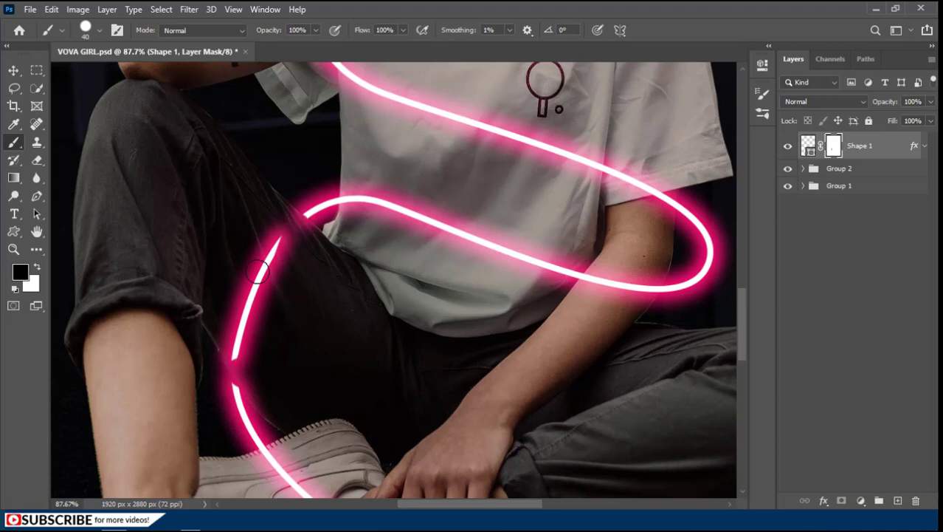
pyautogui.moveTo(283, 232); pyautogui.dragTo(241, 312)
pyautogui.moveTo(236, 352); pyautogui.dragTo(234, 366)
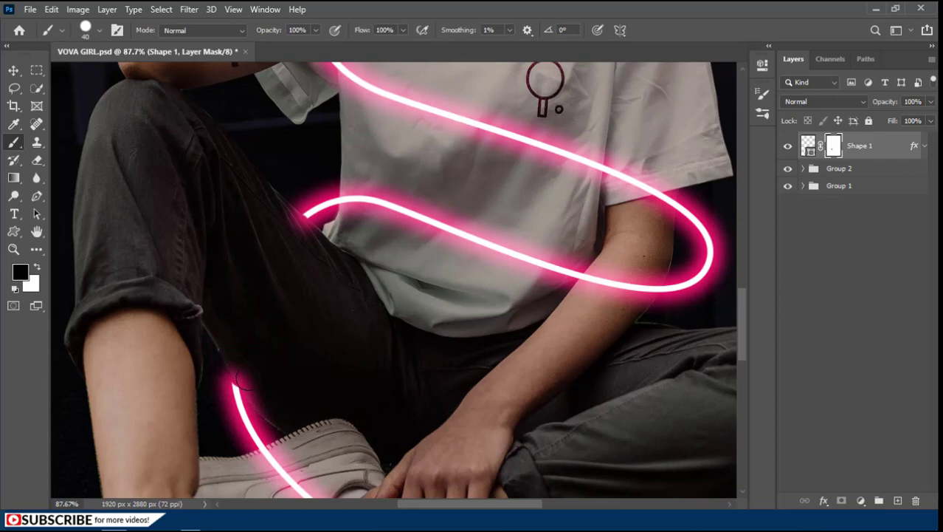
# - Mask out the neon line across the shirt from sleeve to shoulder and over the woman's forehead and face
pyautogui.scroll(-5, 282, 273)
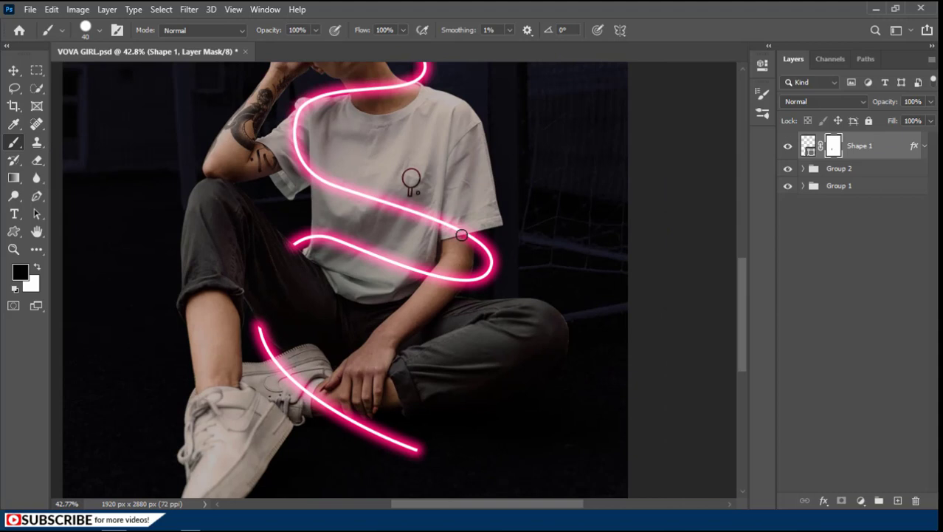
pyautogui.moveTo(461, 235)
pyautogui.mouseDown()
pyautogui.moveTo(302, 170)
pyautogui.moveTo(295, 132)
pyautogui.moveTo(314, 99)
pyautogui.mouseUp()
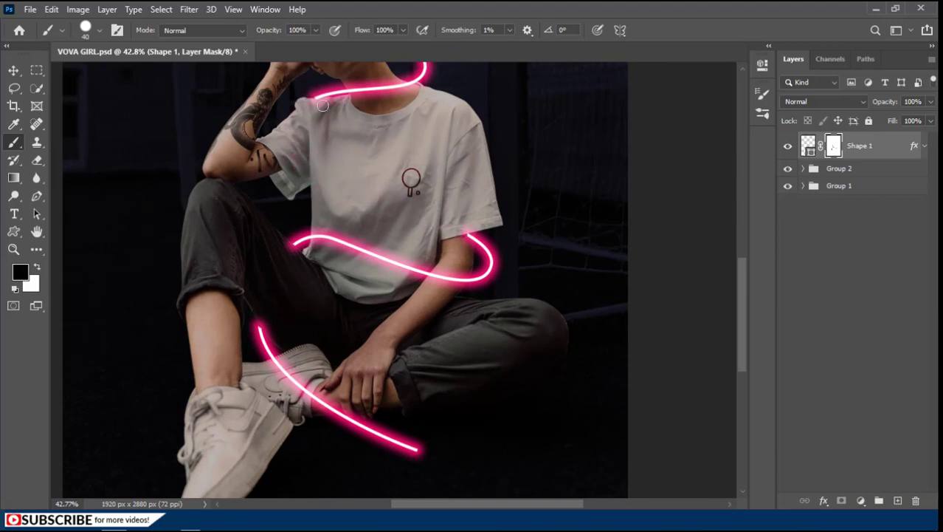
pyautogui.moveTo(379, 124); pyautogui.dragTo(373, 295)
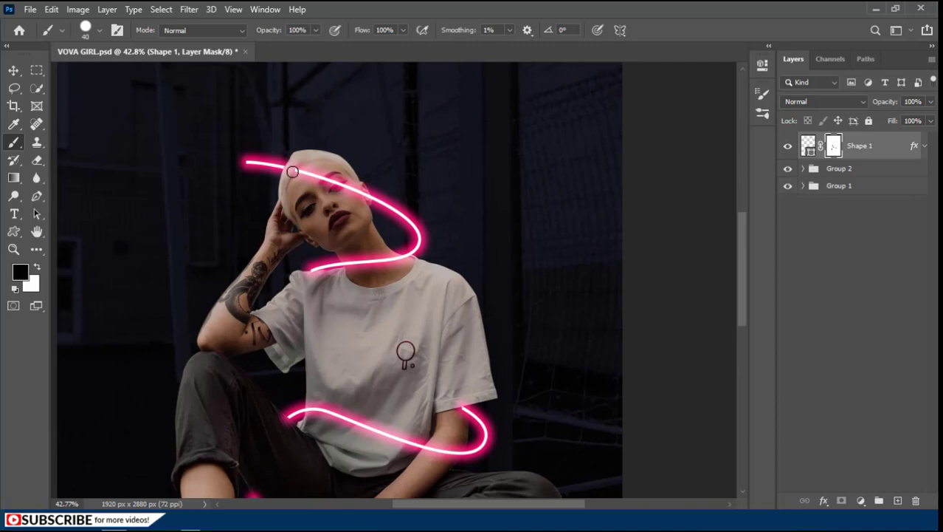
pyautogui.moveTo(292, 172); pyautogui.dragTo(364, 201)
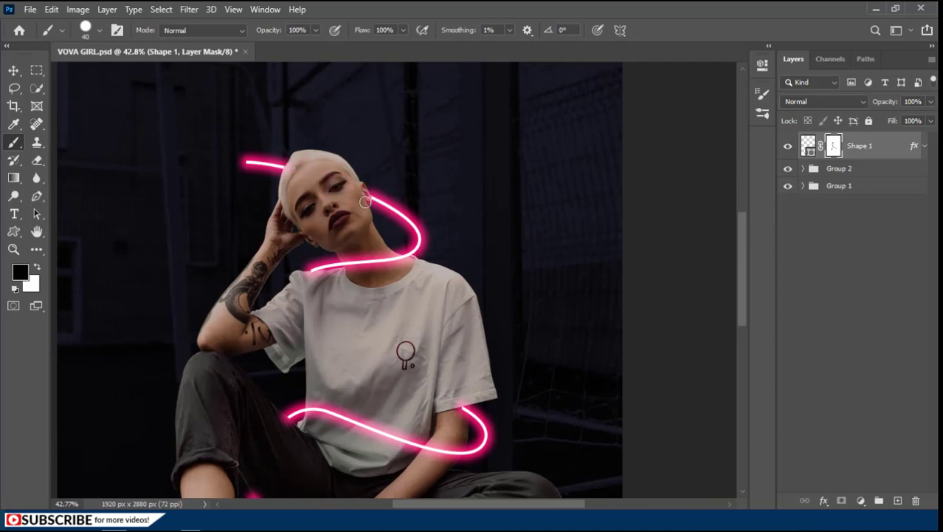
pyautogui.hotkey('ctrl', '0')
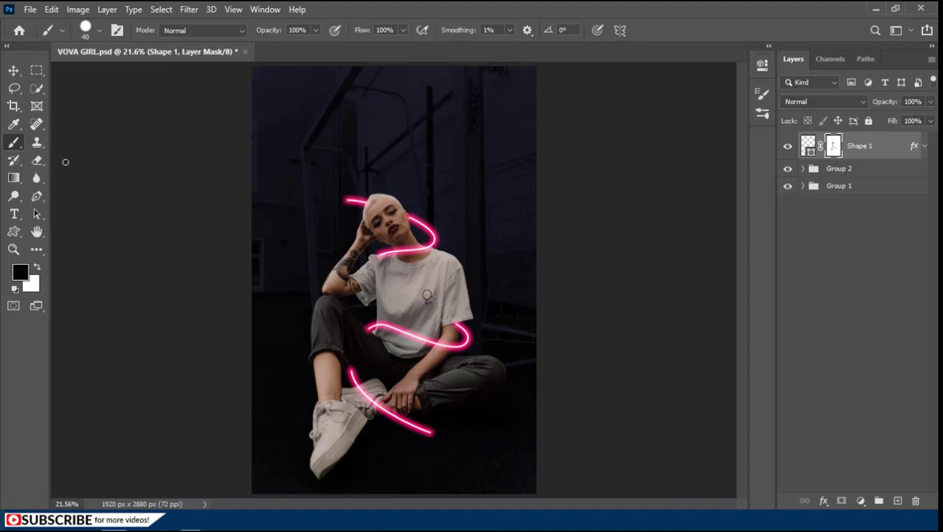
# - Draw a heart custom shape about 149 by 131 px above the woman's head, with white fill and no stroke
pyautogui.click(13, 232)
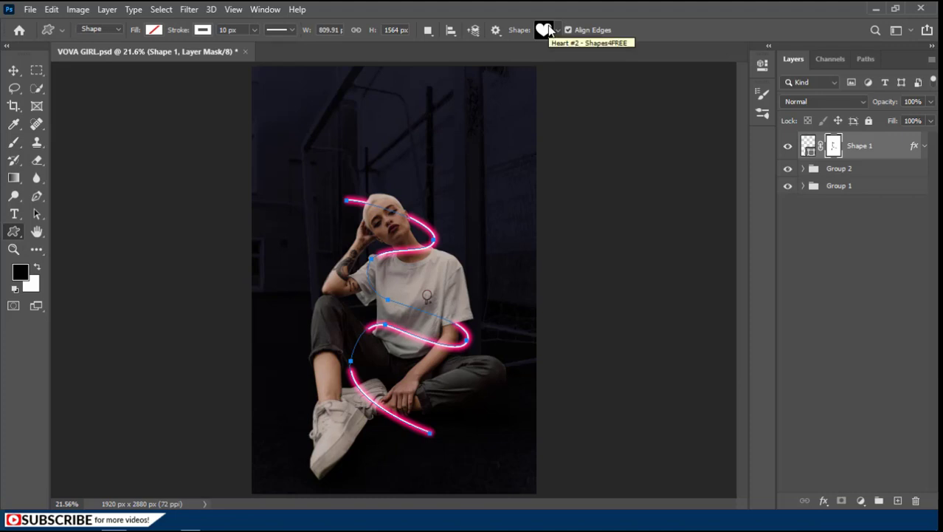
pyautogui.moveTo(387, 119); pyautogui.dragTo(411, 140)
pyautogui.click(153, 30)
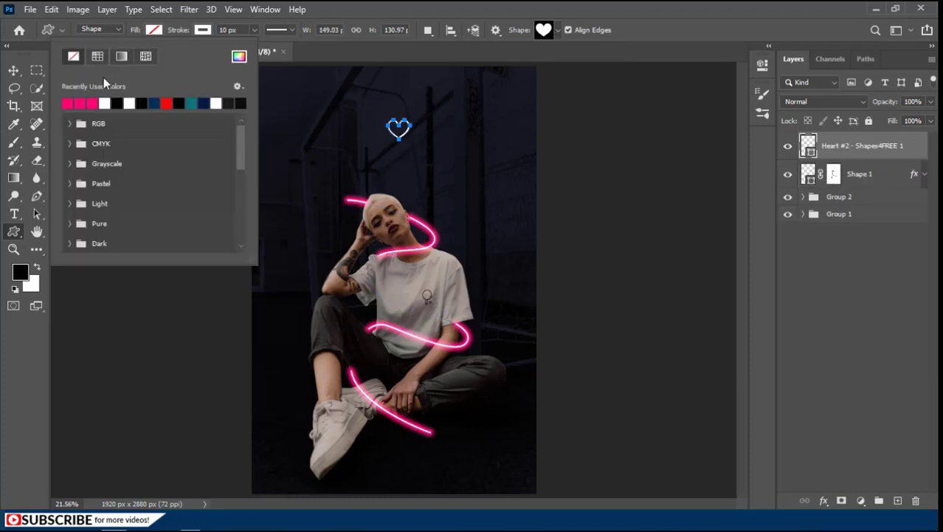
pyautogui.click(104, 103)
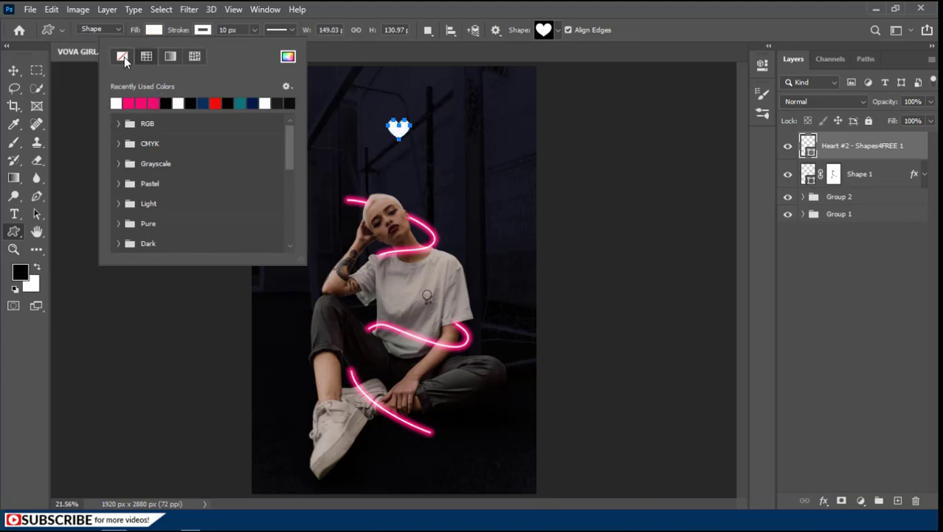
pyautogui.click(333, 50)
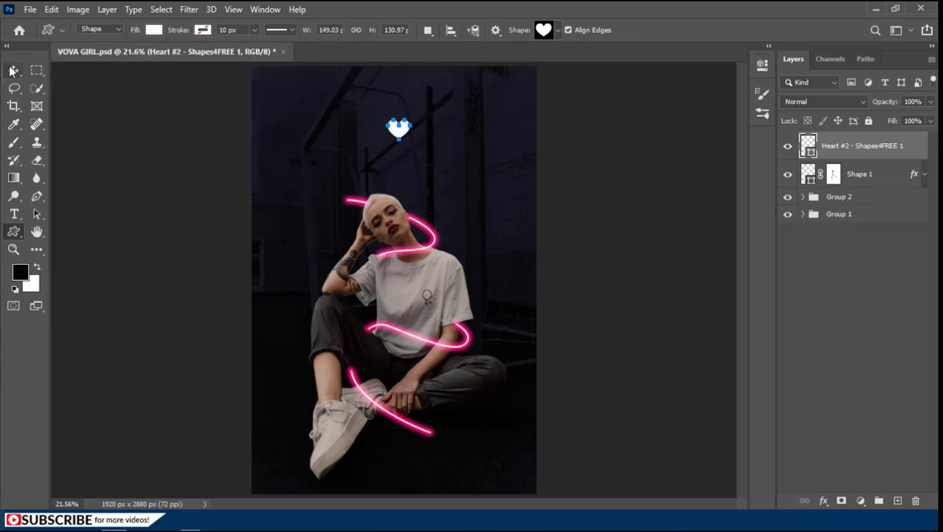
# - Move the heart onto the neon line's upper end beside the woman's head and rename its layer Heart
pyautogui.click(13, 71)
pyautogui.click(391, 127)
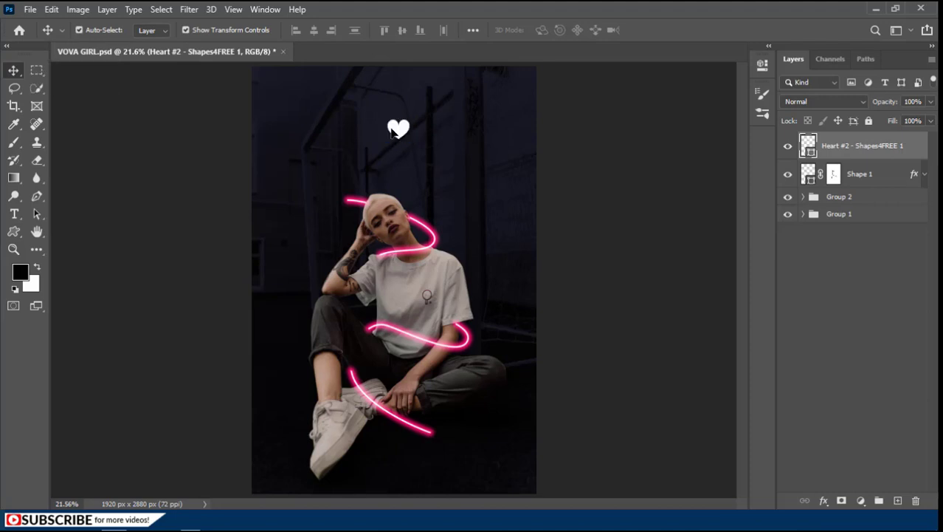
pyautogui.moveTo(385, 139); pyautogui.dragTo(339, 222)
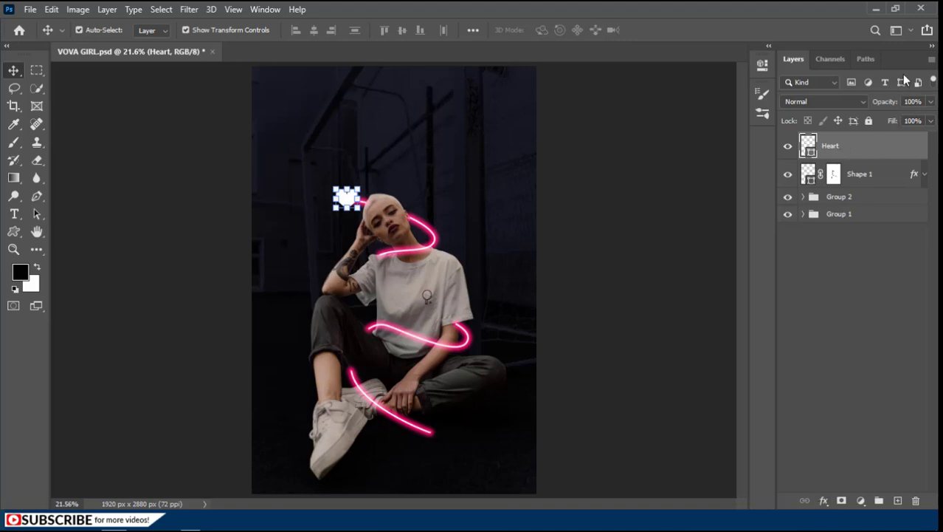
# - Add an Outer Glow effect to the Heart layer and reset its settings to default
pyautogui.click(824, 502)
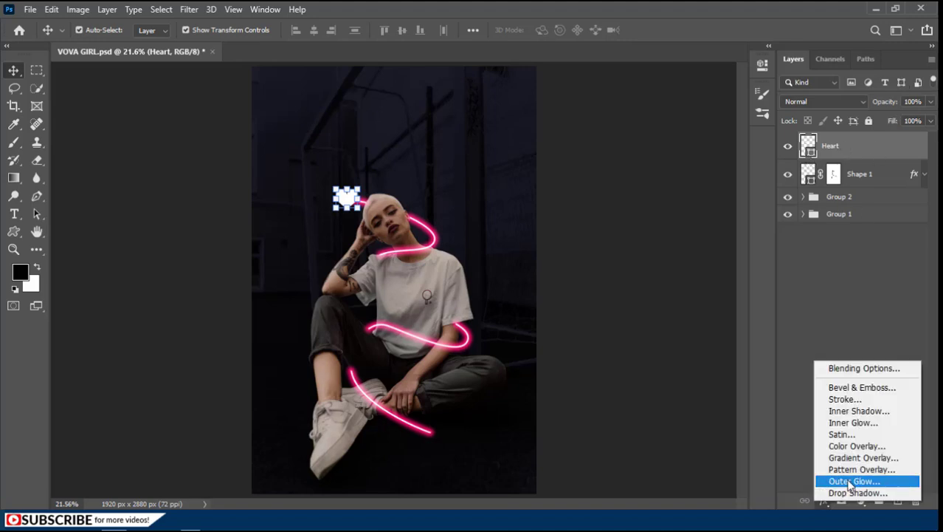
pyautogui.click(850, 482)
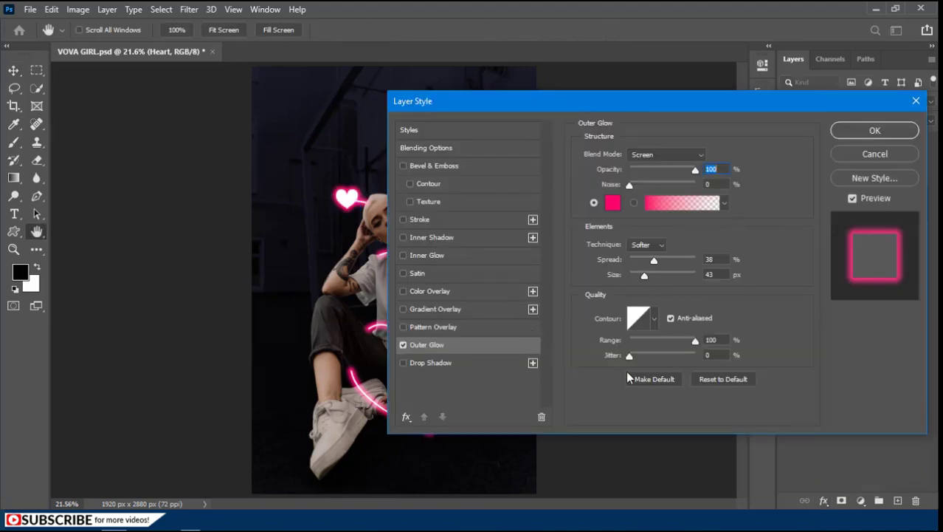
pyautogui.click(715, 379)
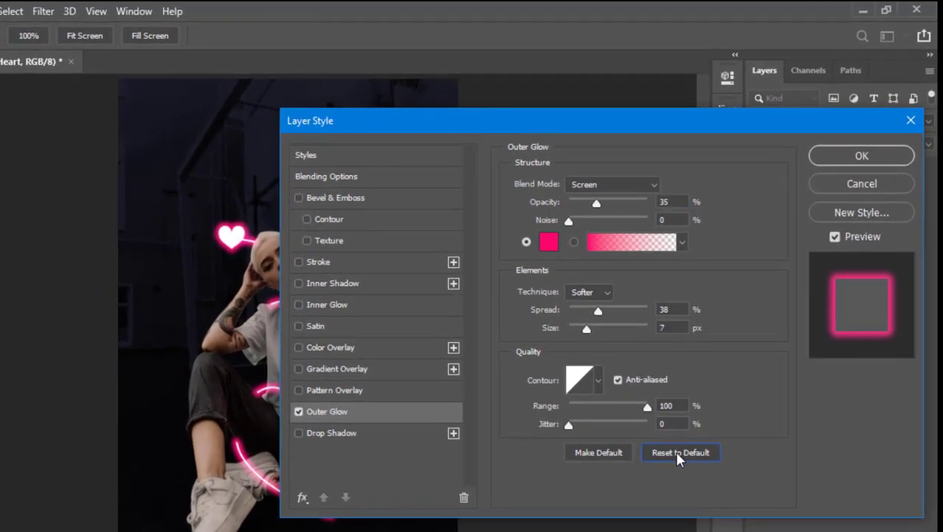
pyautogui.click(676, 452)
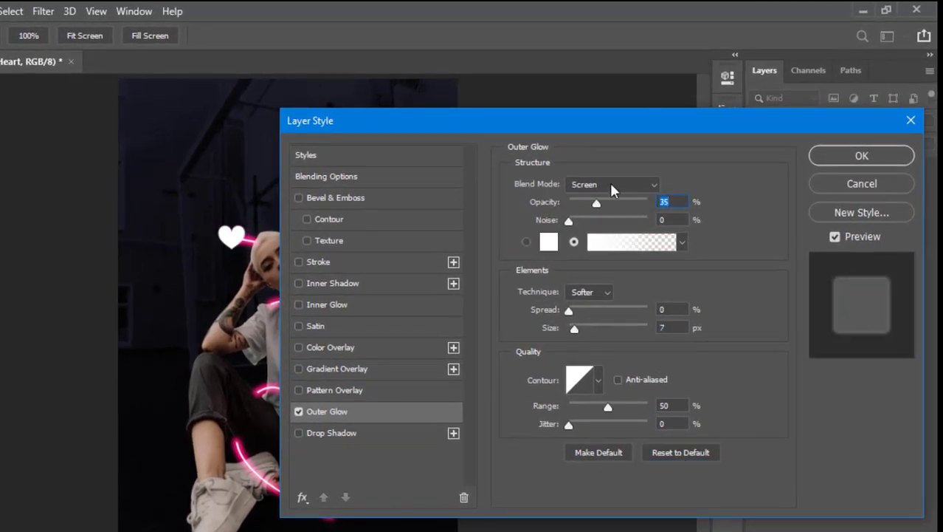
# - Set the heart's Outer Glow opacity to 100% and its colour to the neon line's pink
pyautogui.moveTo(593, 203); pyautogui.dragTo(649, 198)
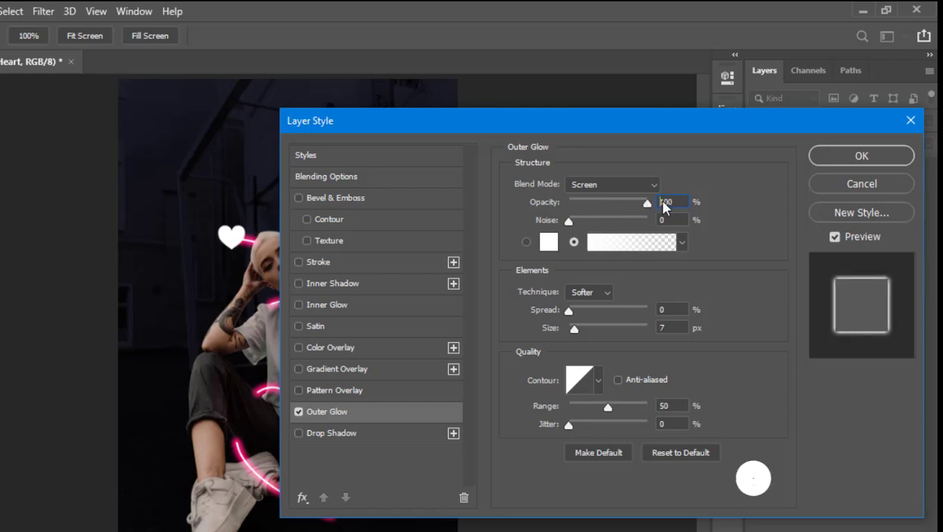
pyautogui.click(547, 243)
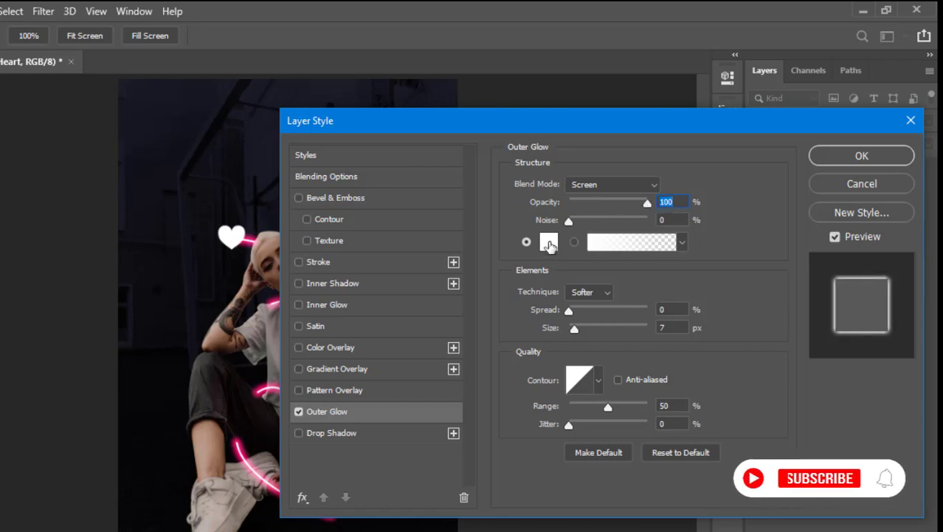
pyautogui.click(550, 243)
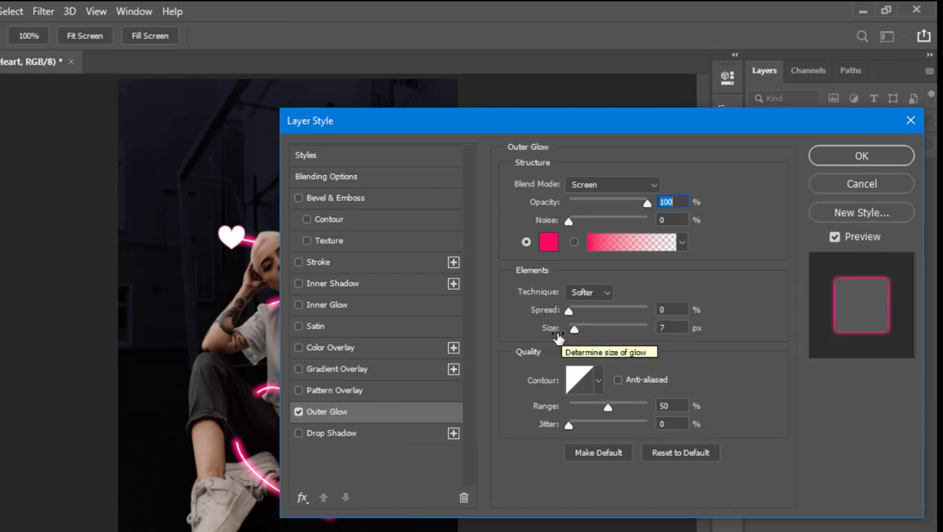
# - Set the heart's Outer Glow spread to 19%, size to 250 px and range to 100%, and apply the effect
pyautogui.moveTo(668, 310); pyautogui.dragTo(651, 313)
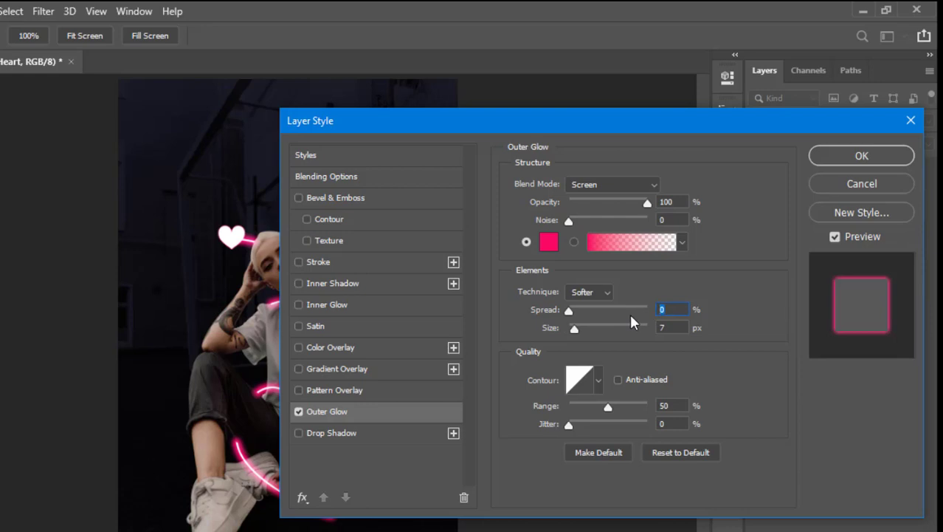
pyautogui.write('19')
pyautogui.press('Tab')
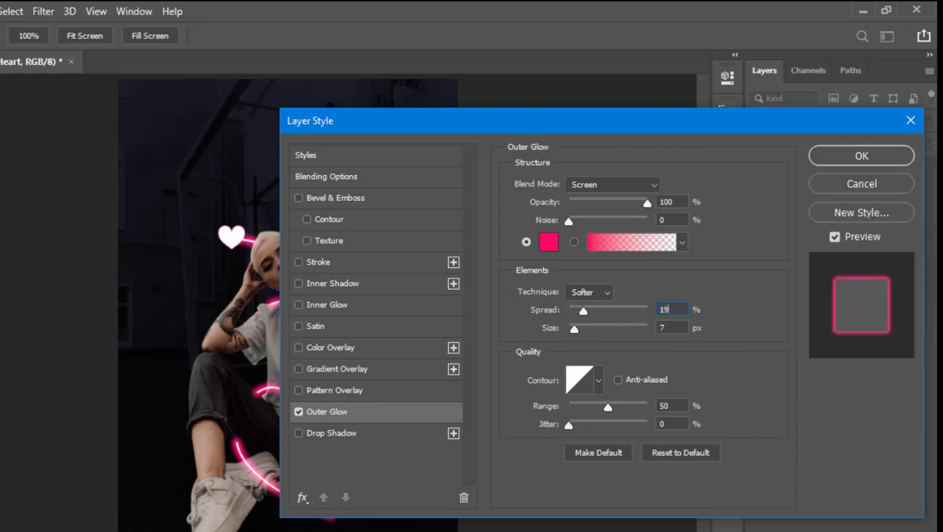
pyautogui.write('250')
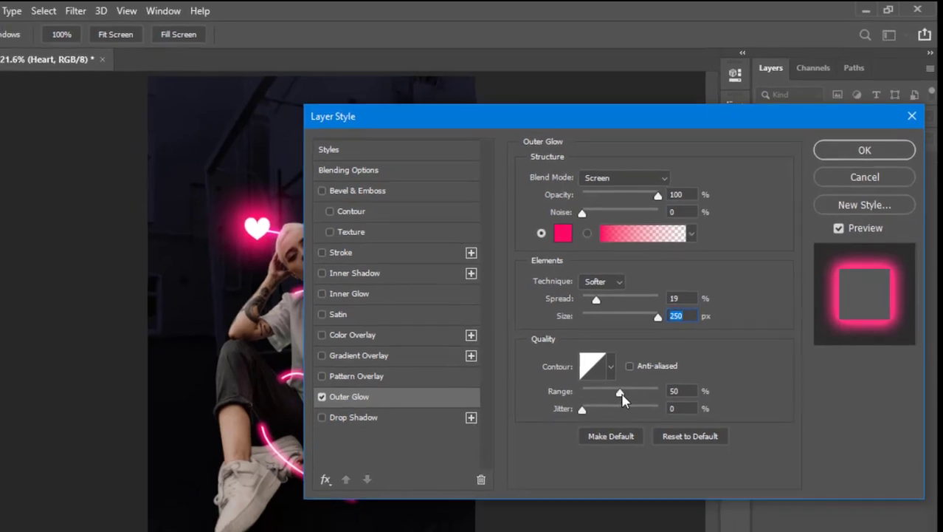
pyautogui.moveTo(610, 408); pyautogui.dragTo(634, 408)
pyautogui.moveTo(684, 342); pyautogui.dragTo(698, 342)
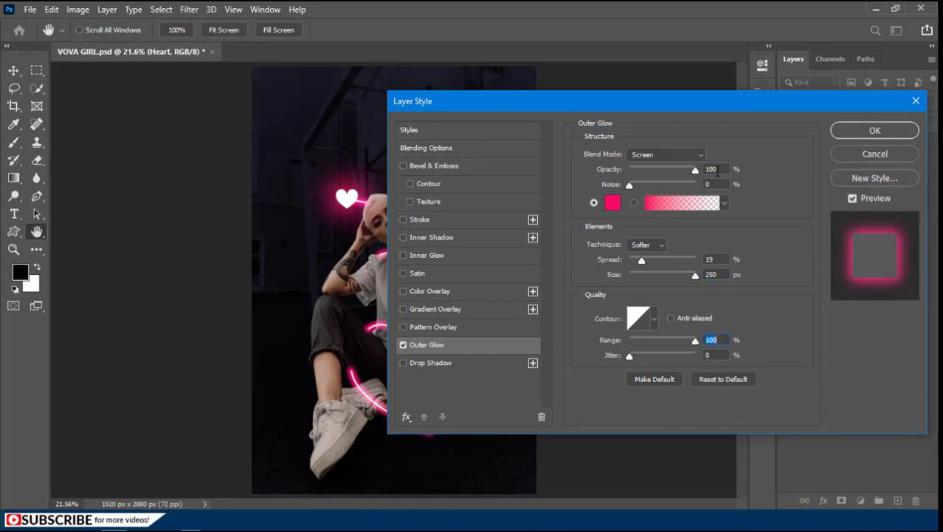
pyautogui.click(875, 130)
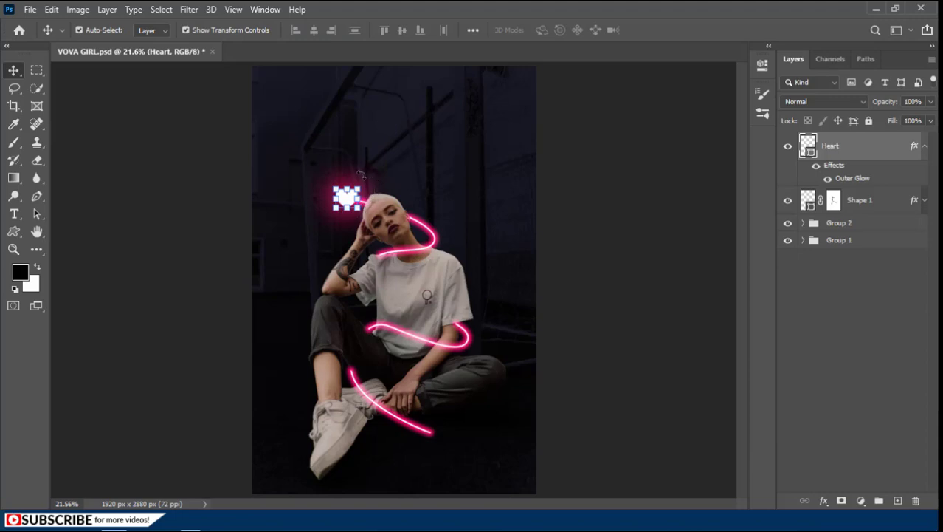
# - Duplicate the Heart layer and group both heart layers with the Shape 1 neon line layer
pyautogui.click(925, 145)
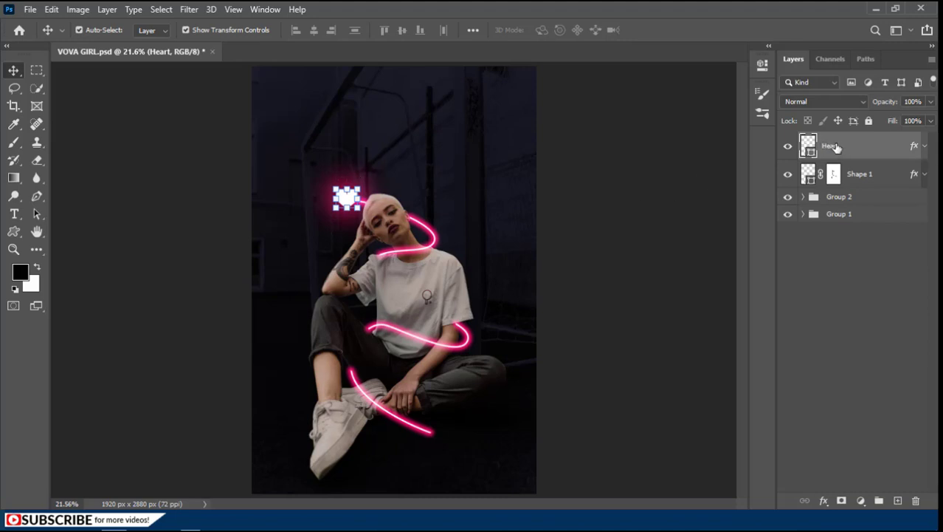
pyautogui.hotkey('ctrl', 'j')
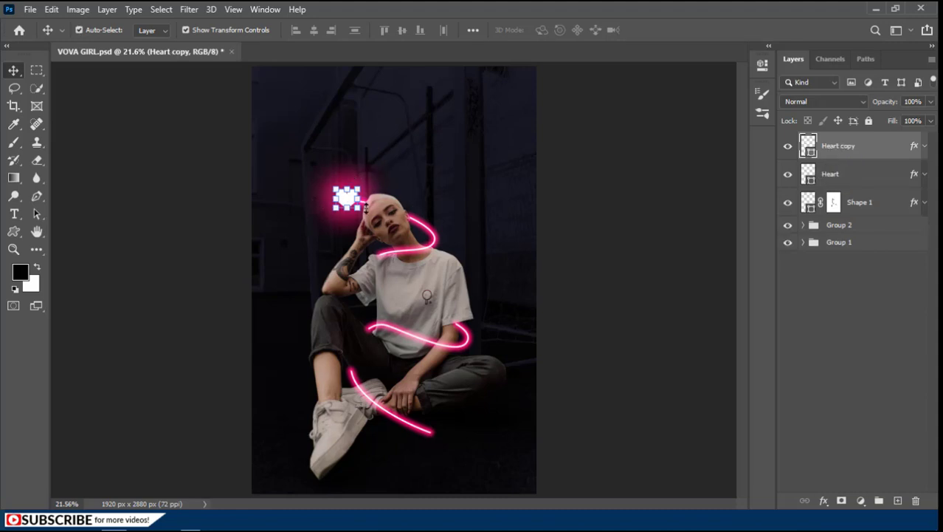
pyautogui.keyDown('ctrl'); pyautogui.click(858, 204); pyautogui.keyUp('ctrl')
pyautogui.keyDown('shift'); pyautogui.click(859, 204); pyautogui.keyUp('shift')
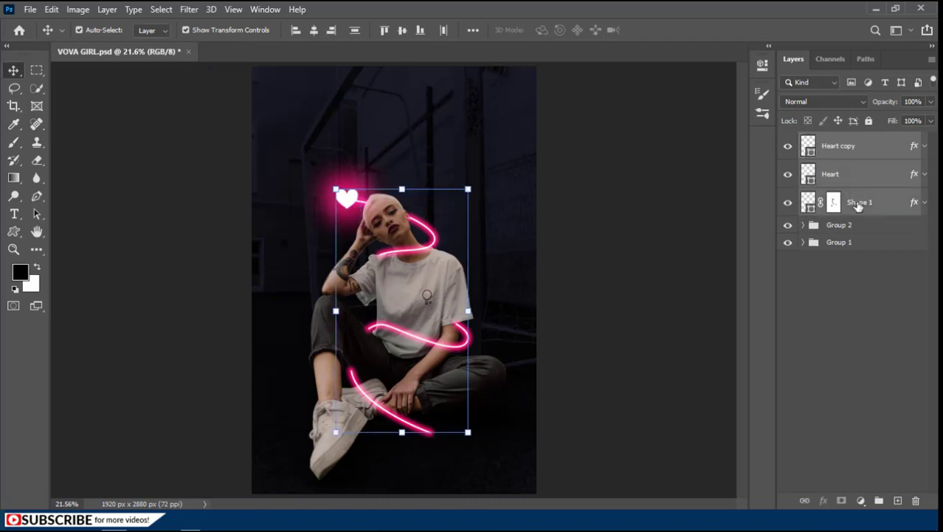
pyautogui.hotkey('ctrl', 'g')
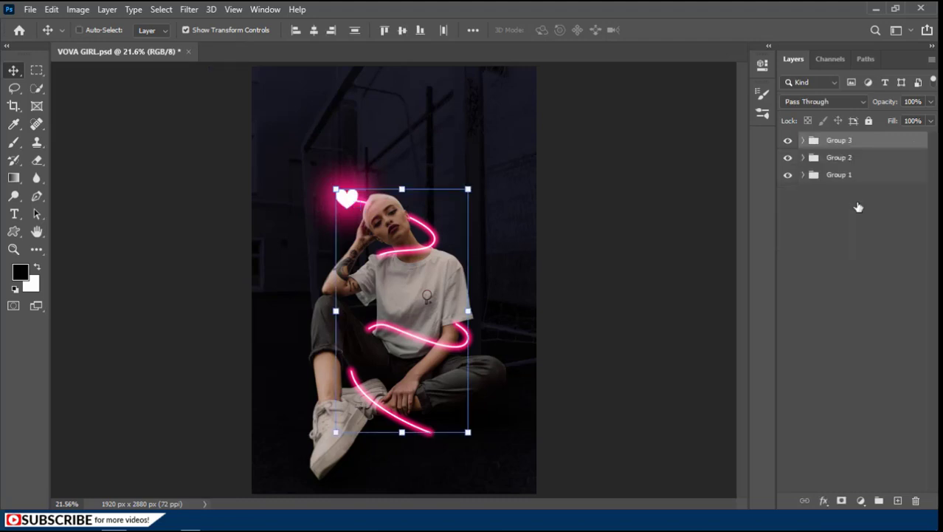
pyautogui.click(574, 284)
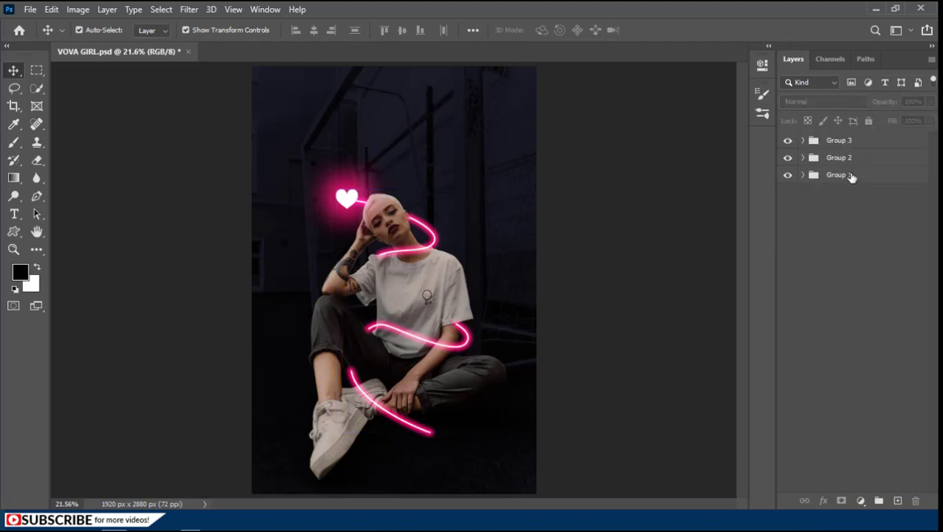
# - Convert Group 1, Group 2 and Group 3 together into a single smart object
pyautogui.click(839, 142)
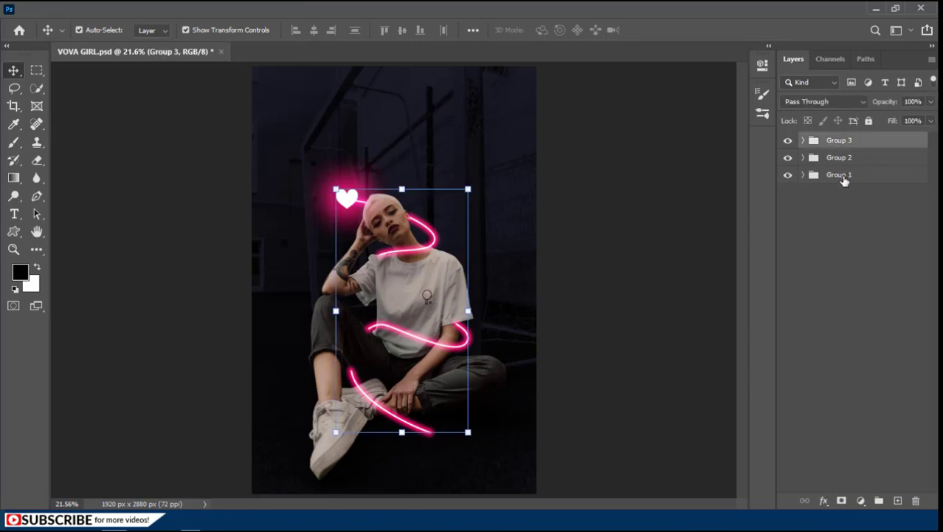
pyautogui.keyDown('shift'); pyautogui.click(844, 178); pyautogui.keyUp('shift')
pyautogui.rightClick(869, 158)
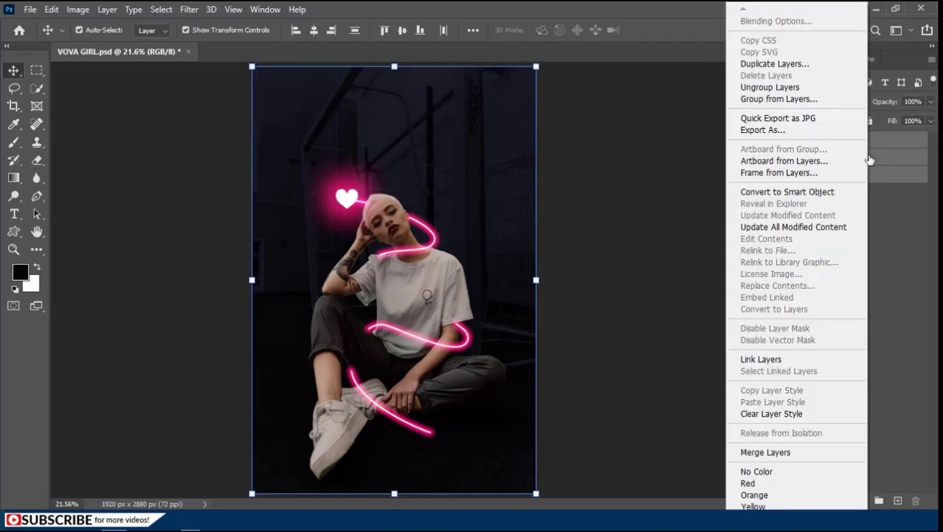
pyautogui.click(777, 194)
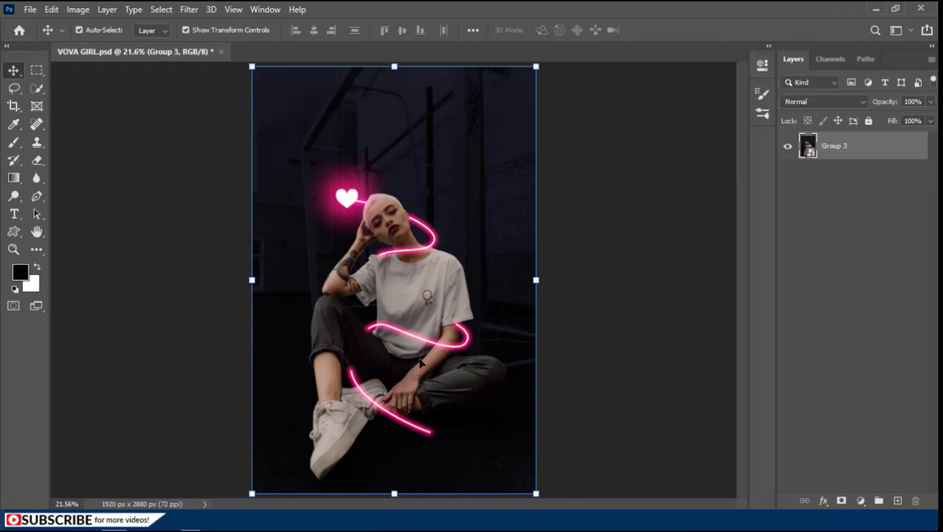
# - Crop the image to a 16:9 ratio, widening the canvas on both sides to about 4310 by 2425 px
pyautogui.click(15, 106)
pyautogui.click(106, 31)
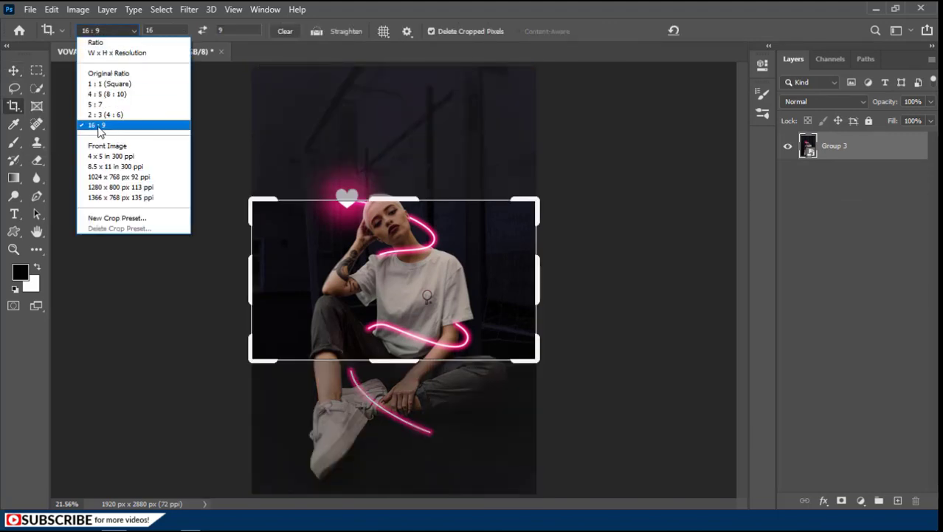
pyautogui.click(94, 127)
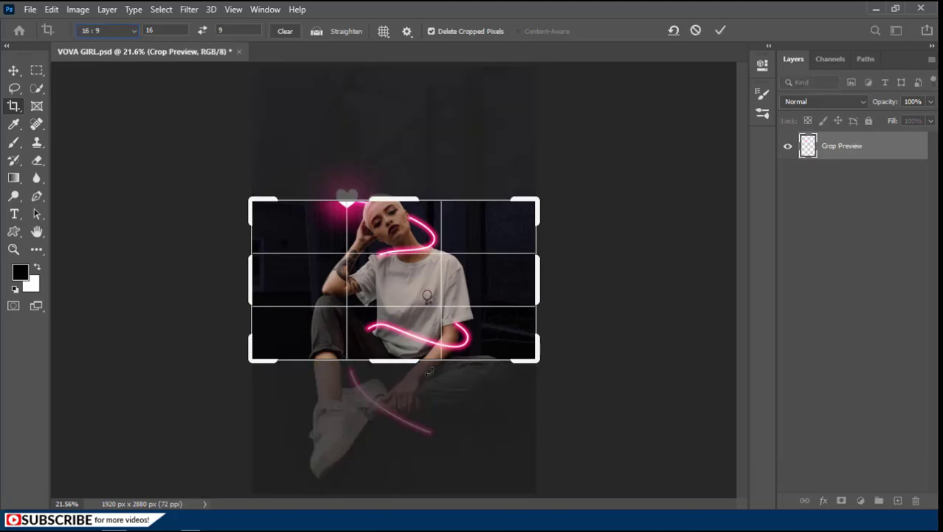
pyautogui.moveTo(403, 362); pyautogui.dragTo(399, 424)
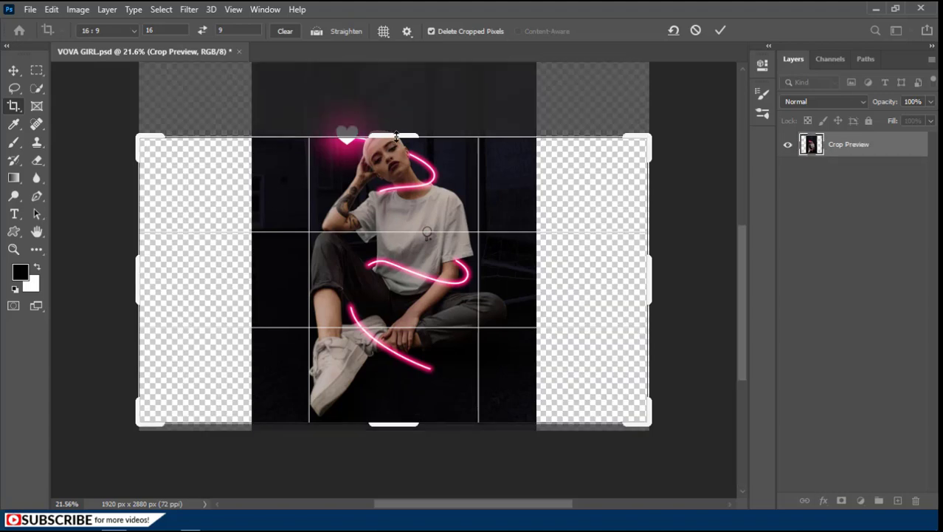
pyautogui.moveTo(396, 136); pyautogui.dragTo(399, 99)
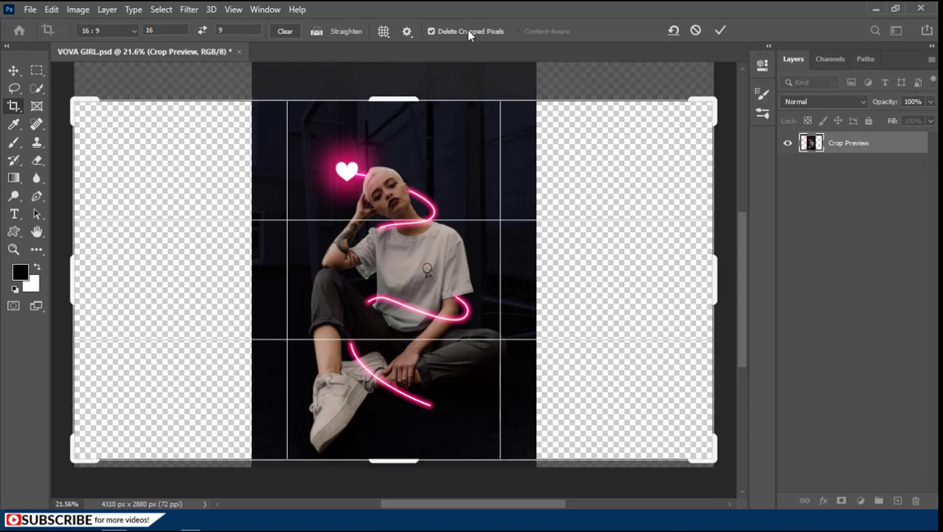
pyautogui.press('Return')
pyautogui.press('v')
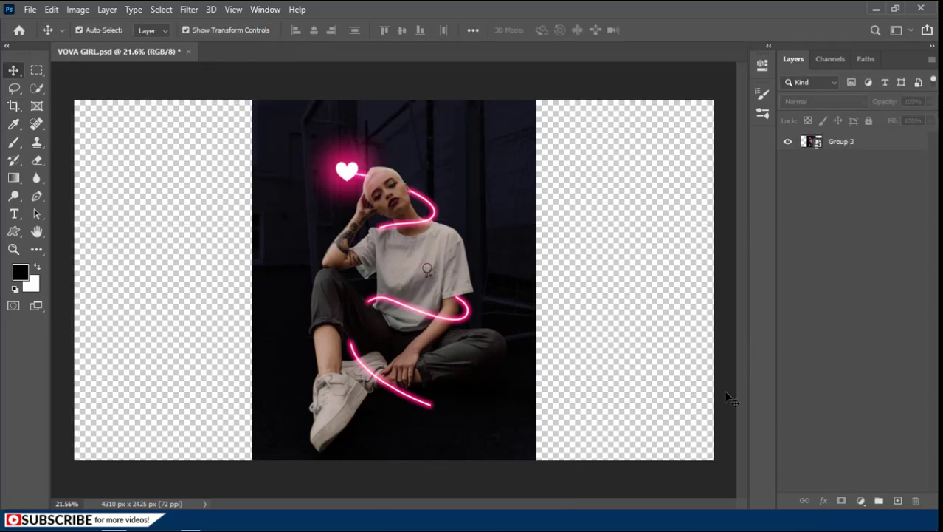
# - Add a new layer beneath Group 3 and fill it with the black foreground colour
pyautogui.click(898, 502)
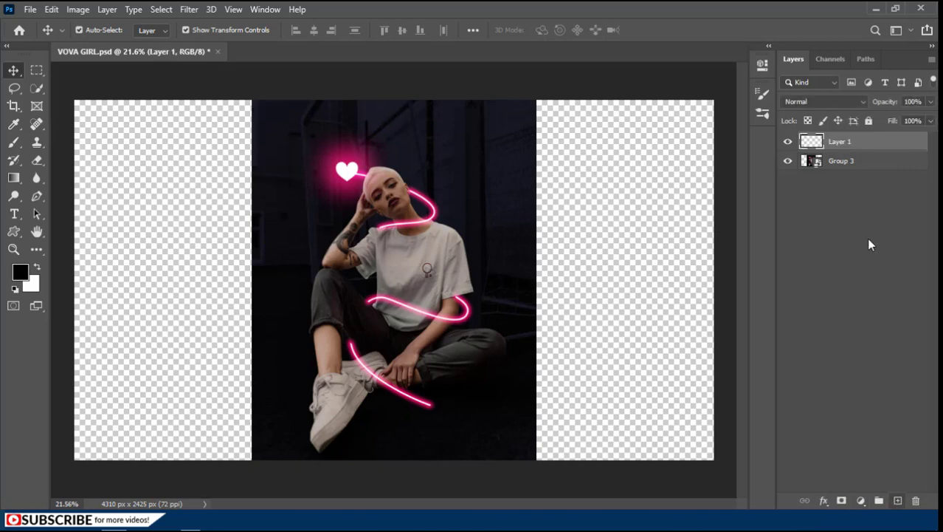
pyautogui.moveTo(848, 142); pyautogui.dragTo(838, 173)
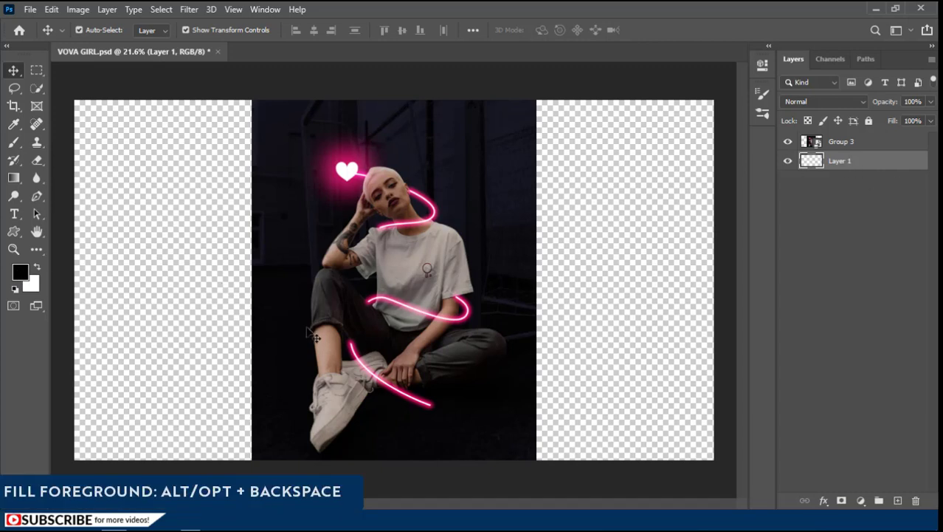
pyautogui.hotkey('alt', 'BackSpace')
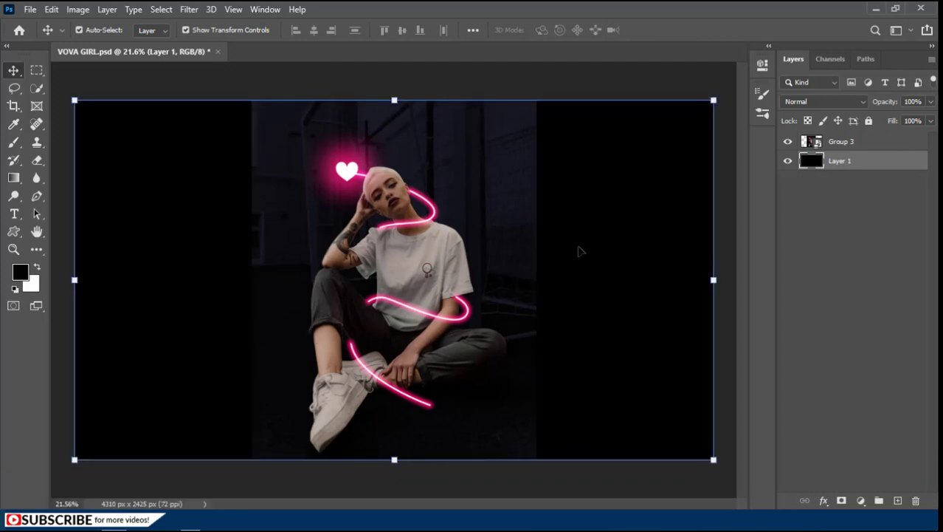
pyautogui.click(547, 86)
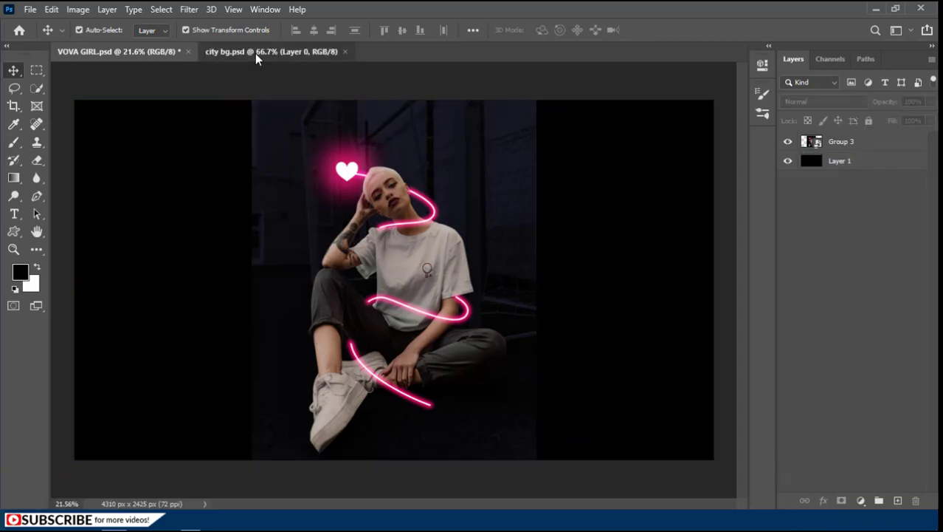
# - Copy the night skyline layer from city bg.psd into VOVA GIRL.psd, placing it in the canvas's upper-left corner
pyautogui.click(254, 53)
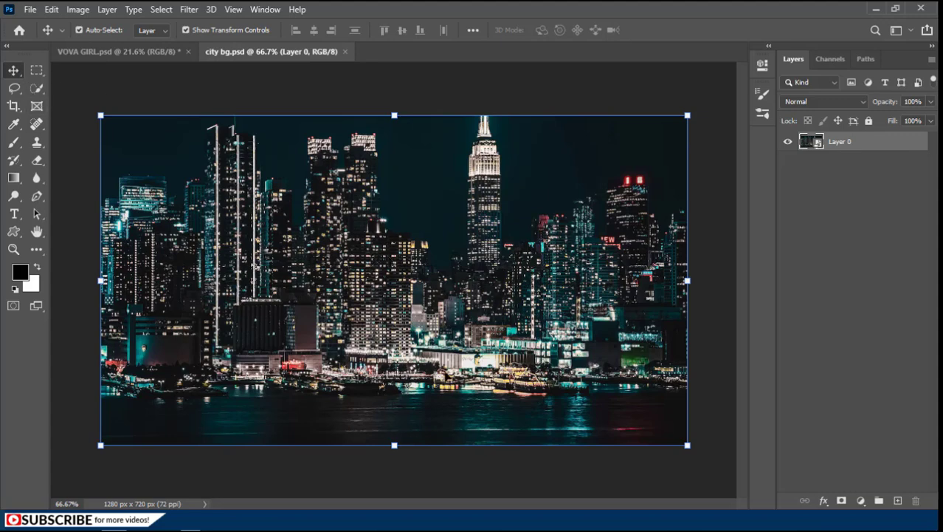
pyautogui.moveTo(443, 362); pyautogui.dragTo(146, 68)
pyautogui.click(141, 52)
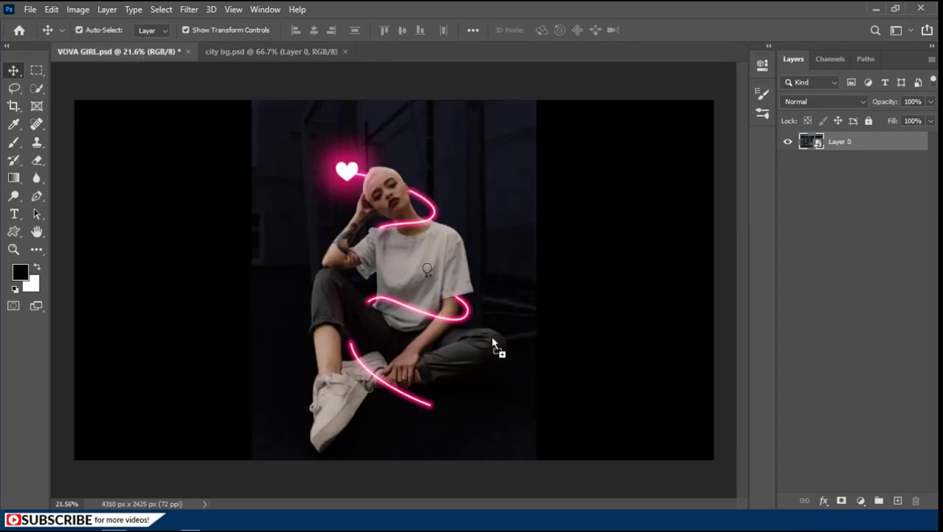
pyautogui.moveTo(492, 338); pyautogui.dragTo(170, 167)
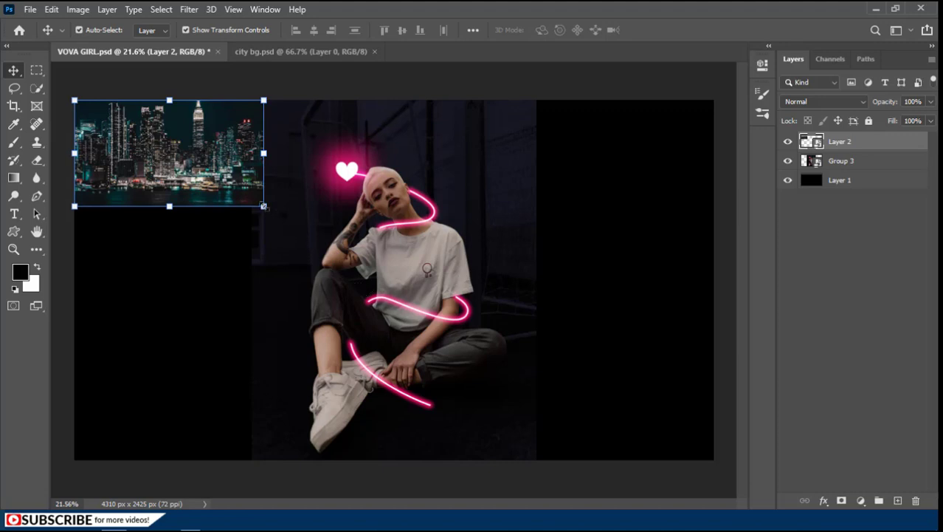
# - Scale the skyline image up to cover the whole canvas and move its layer below the black Layer 1
pyautogui.moveTo(264, 207); pyautogui.dragTo(731, 487)
pyautogui.press('Return')
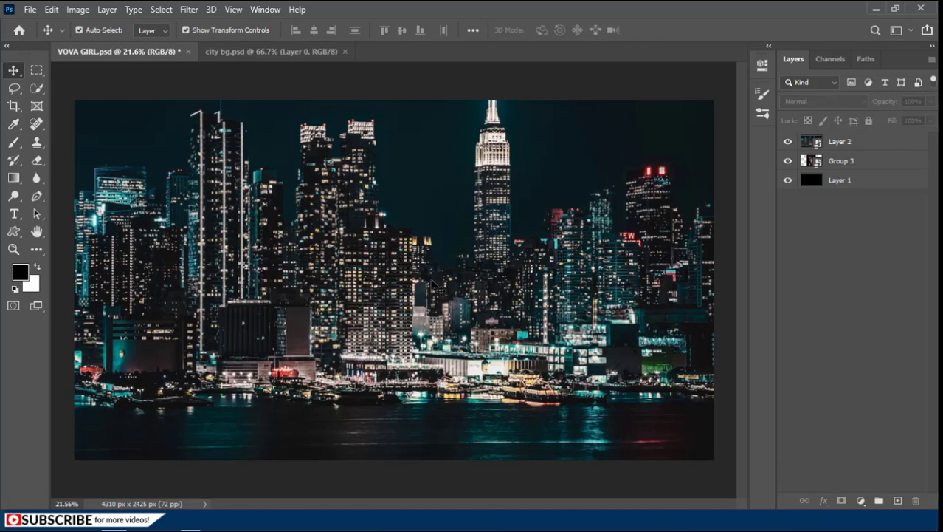
pyautogui.click(861, 147)
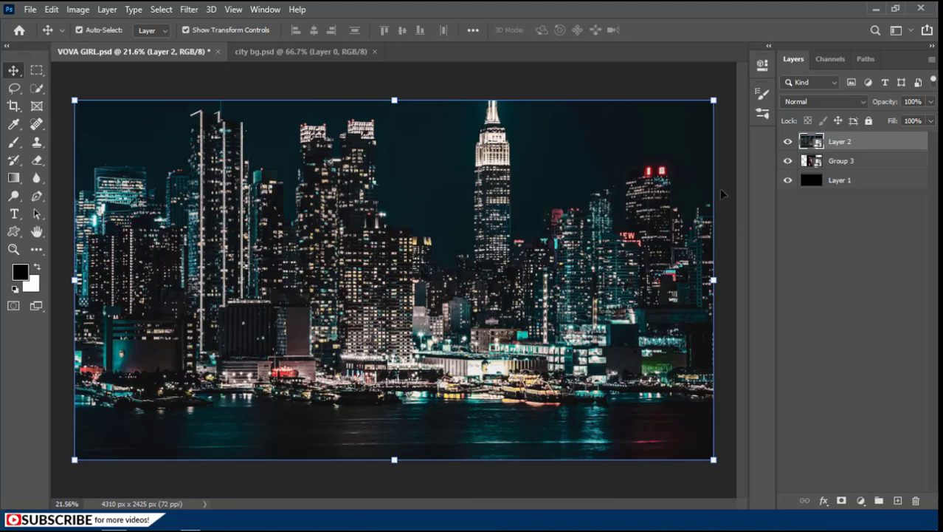
pyautogui.moveTo(844, 168); pyautogui.dragTo(848, 194)
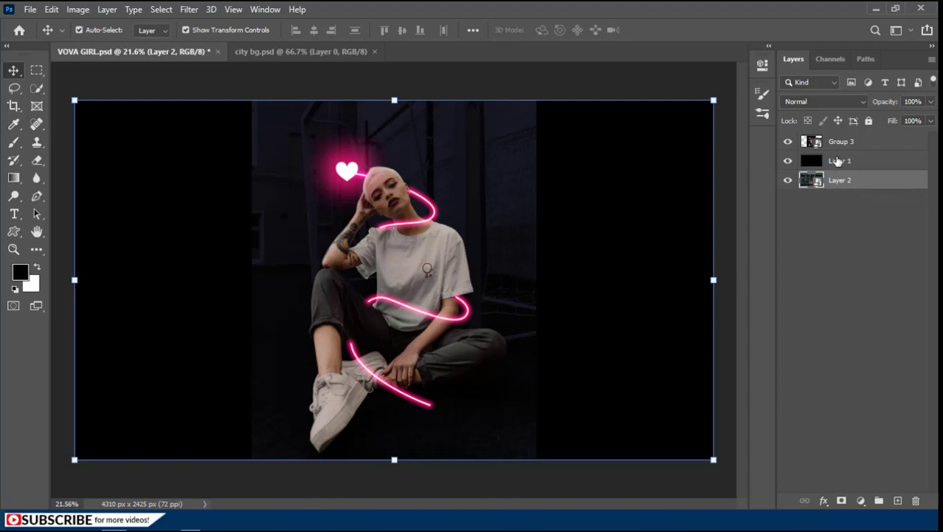
# - Set the black Layer 1's blend mode to Overlay
pyautogui.click(840, 160)
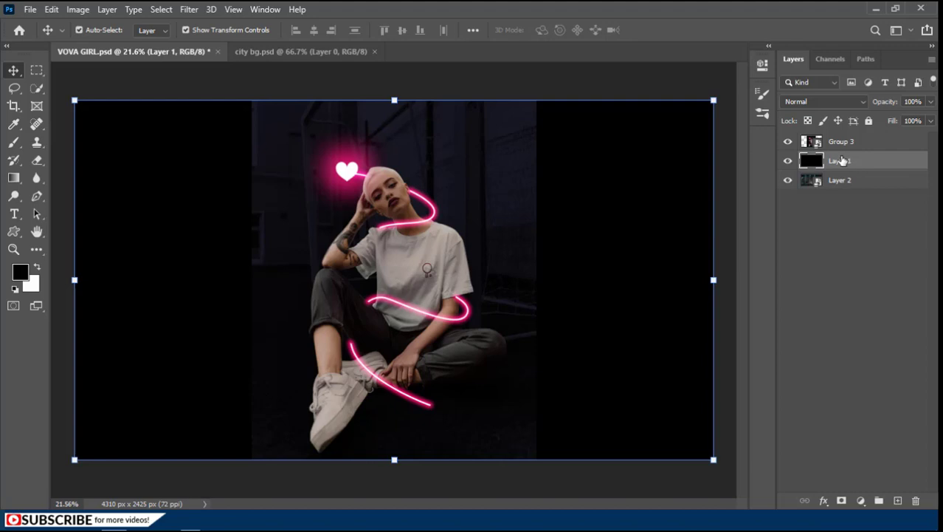
pyautogui.click(806, 100)
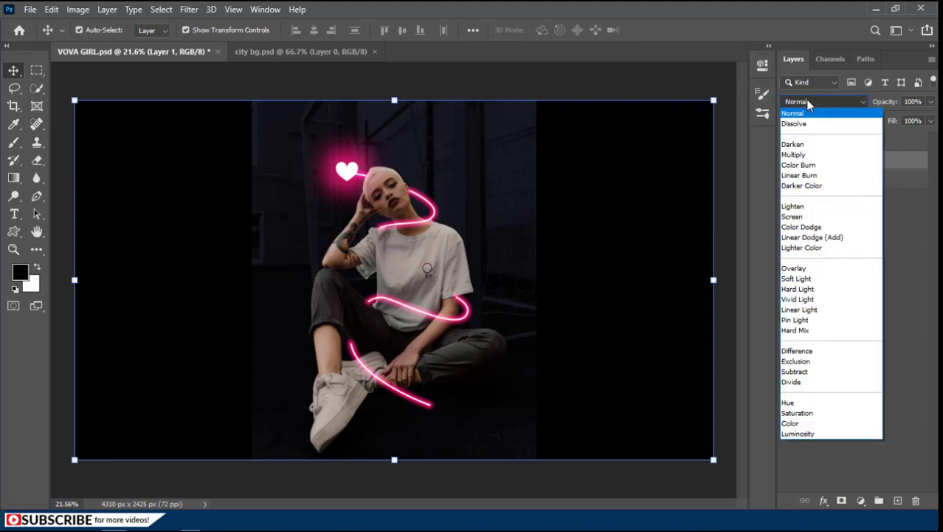
pyautogui.click(794, 268)
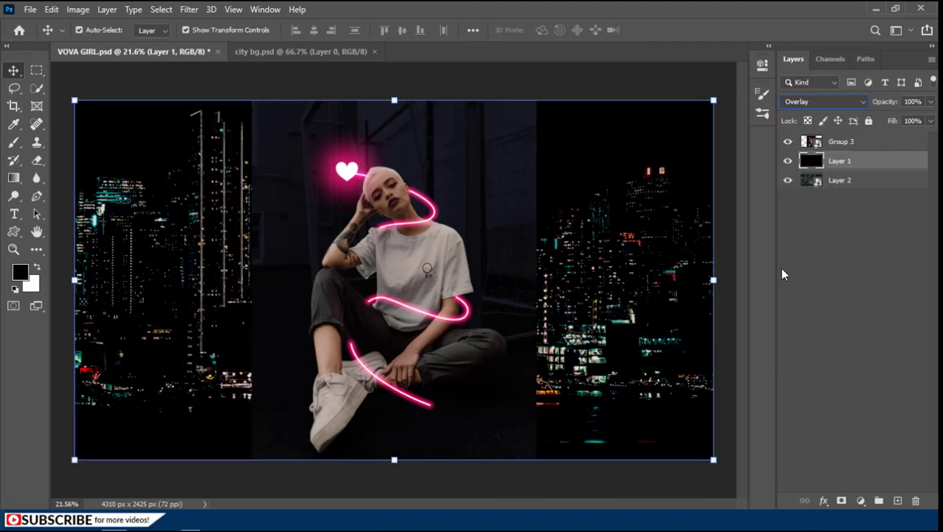